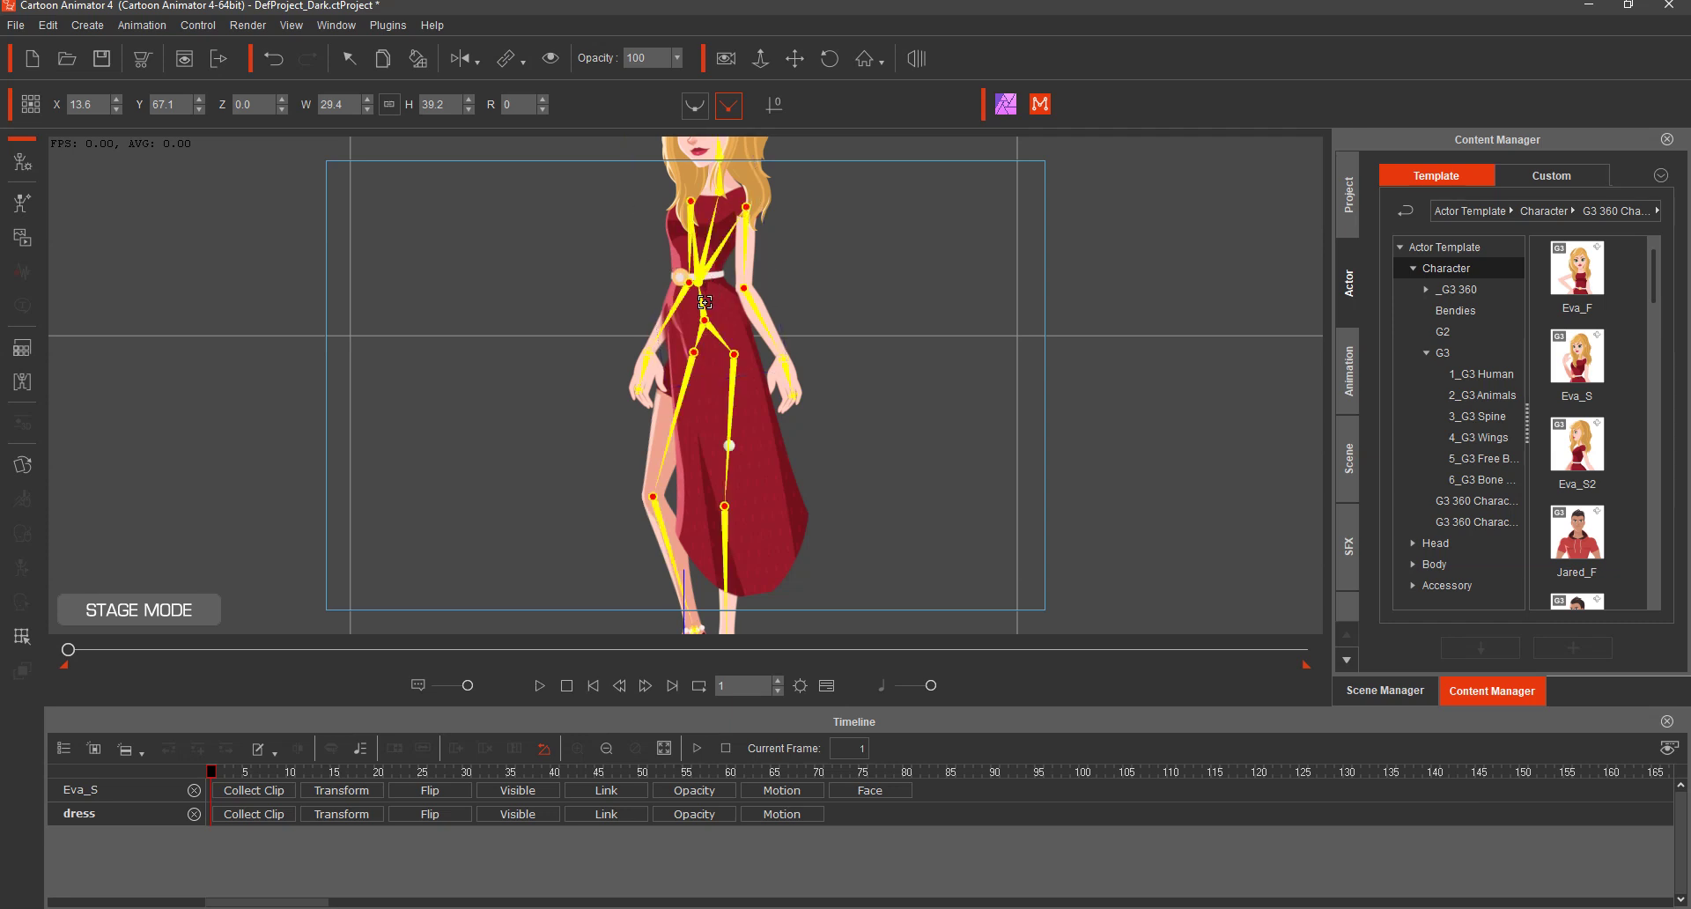
Select the dress prop and play back the character's animation to check how the dress follows the legs.
{"action": "left_click", "coordinate": [707, 310]}
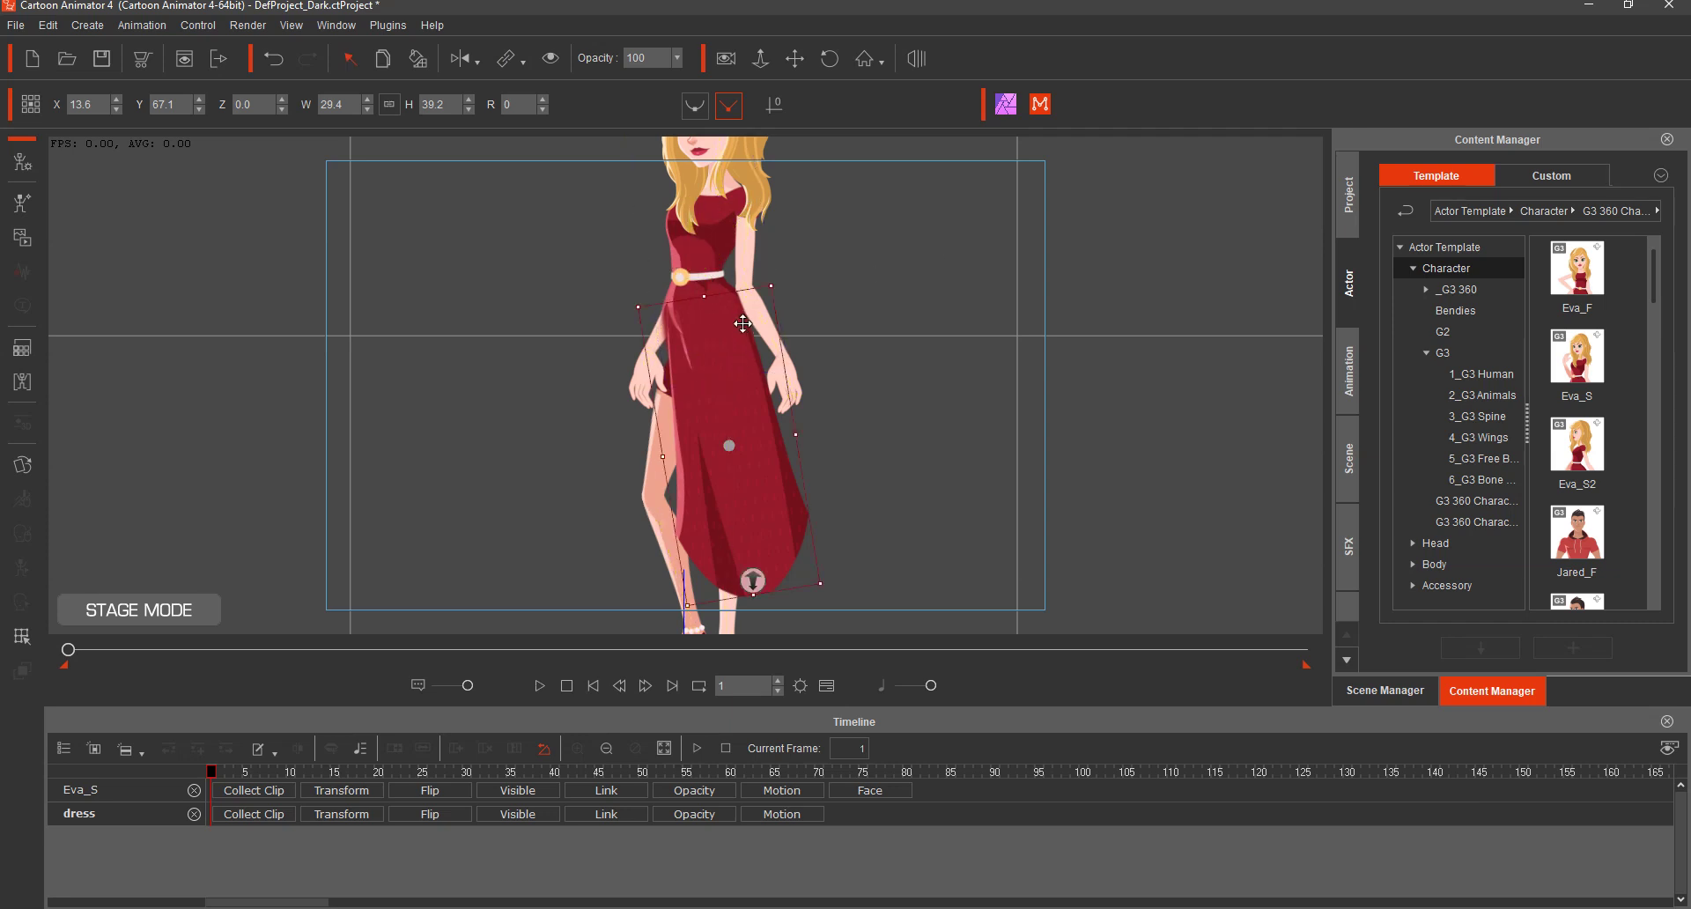
{"action": "left_click", "coordinate": [543, 689]}
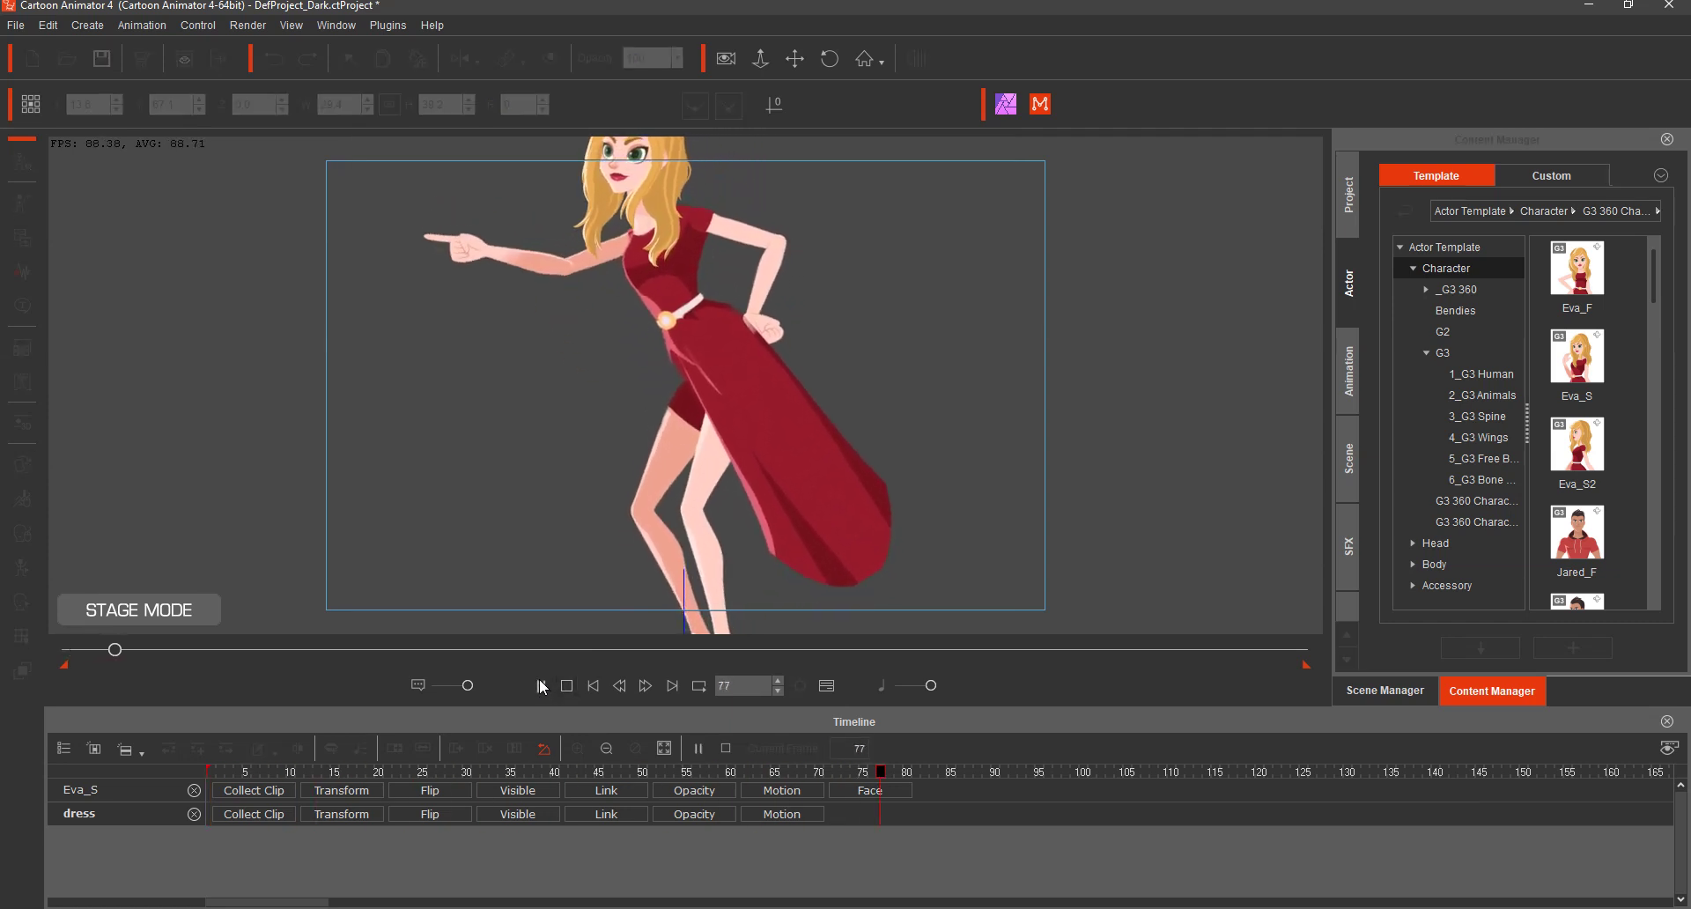
{"action": "left_click", "coordinate": [566, 685]}
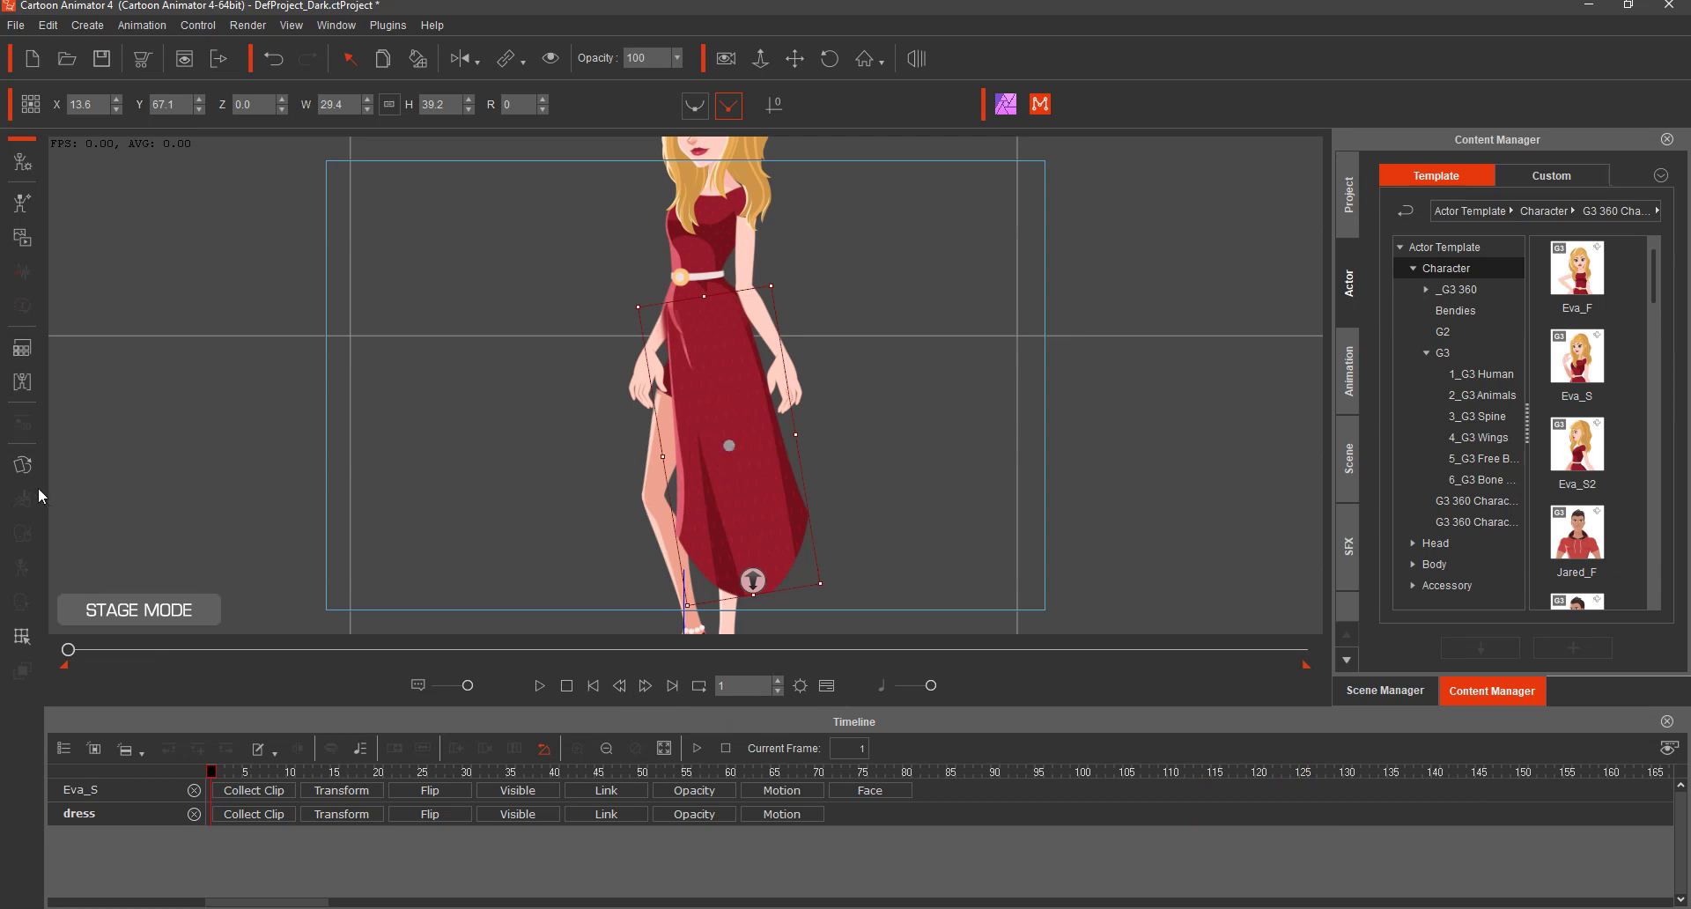
Deform the dress at frame 1 so it covers the exposed leg, with Smooth Deformed Object enabled.
{"action": "double_click", "coordinate": [731, 561]}
{"action": "left_click_drag", "start_coordinate": [752, 281], "coordinate": [1271, 161]}
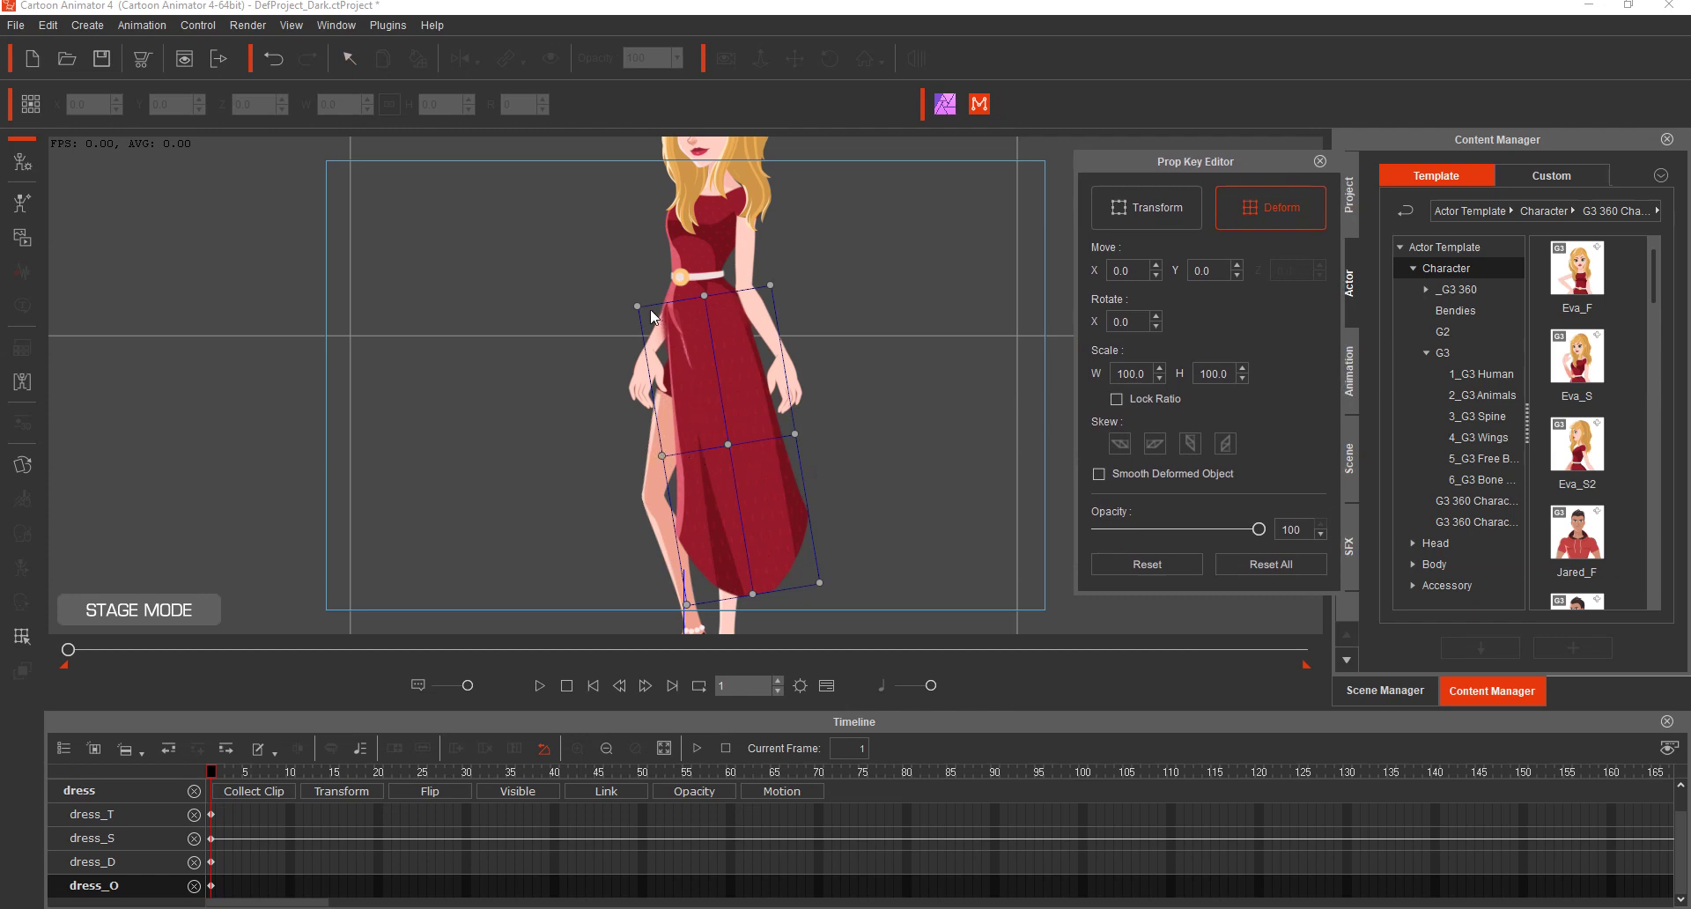
{"action": "left_click_drag", "start_coordinate": [635, 308], "coordinate": [643, 302]}
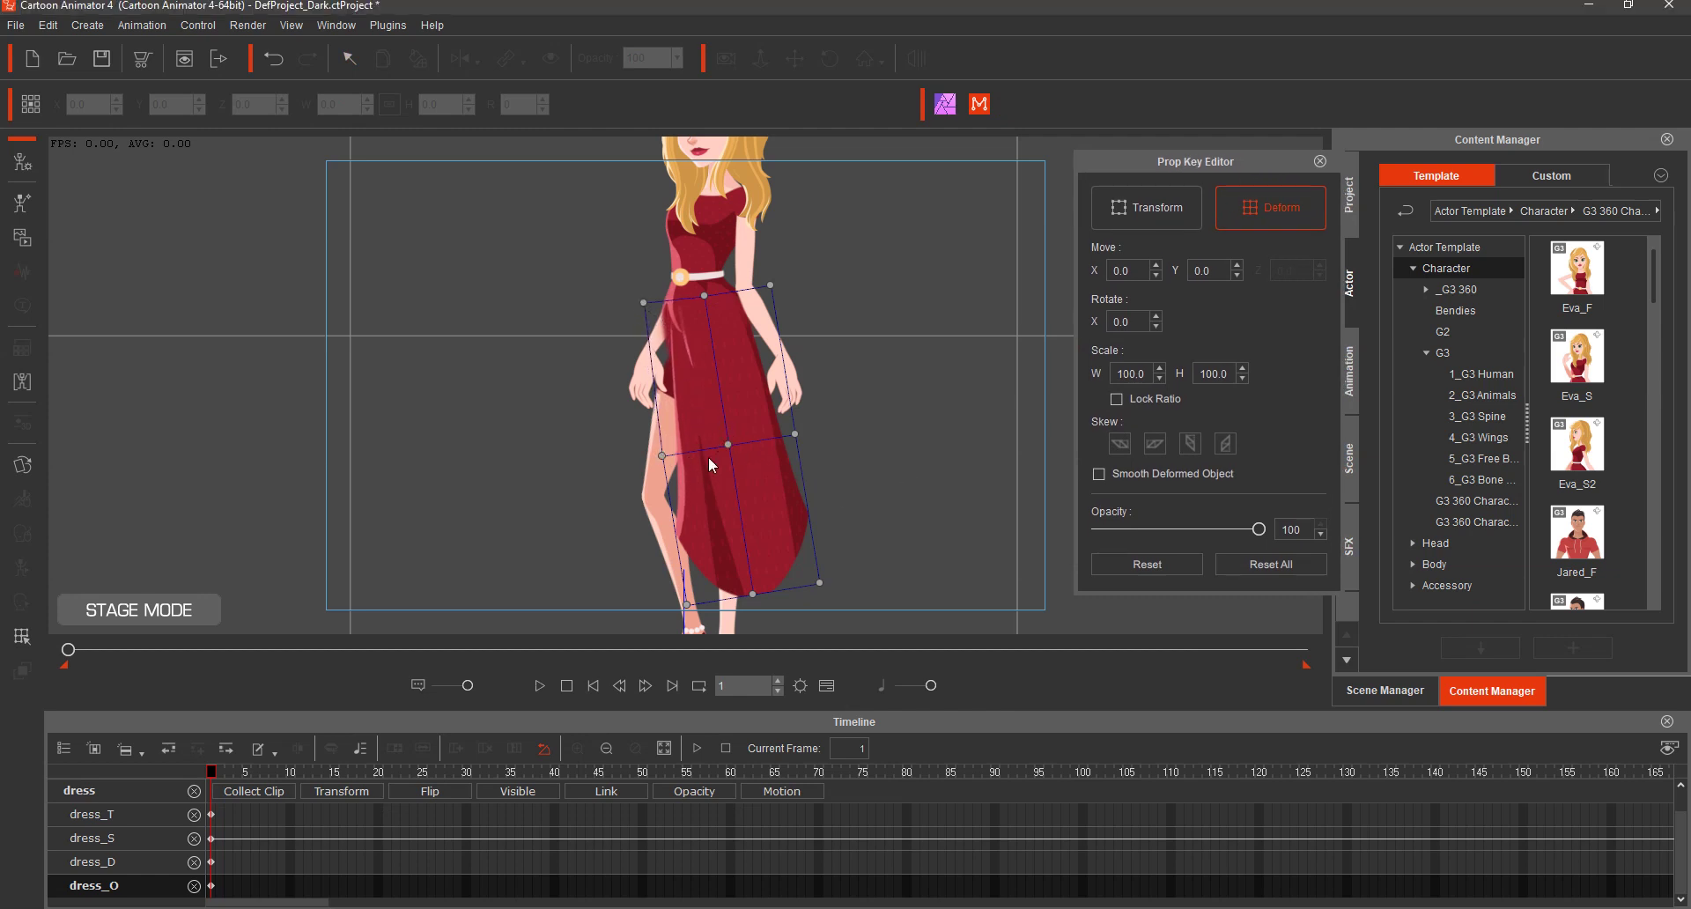
{"action": "left_click_drag", "start_coordinate": [660, 454], "coordinate": [603, 456]}
{"action": "left_click_drag", "start_coordinate": [726, 442], "coordinate": [697, 472]}
{"action": "left_click_drag", "start_coordinate": [600, 454], "coordinate": [572, 477]}
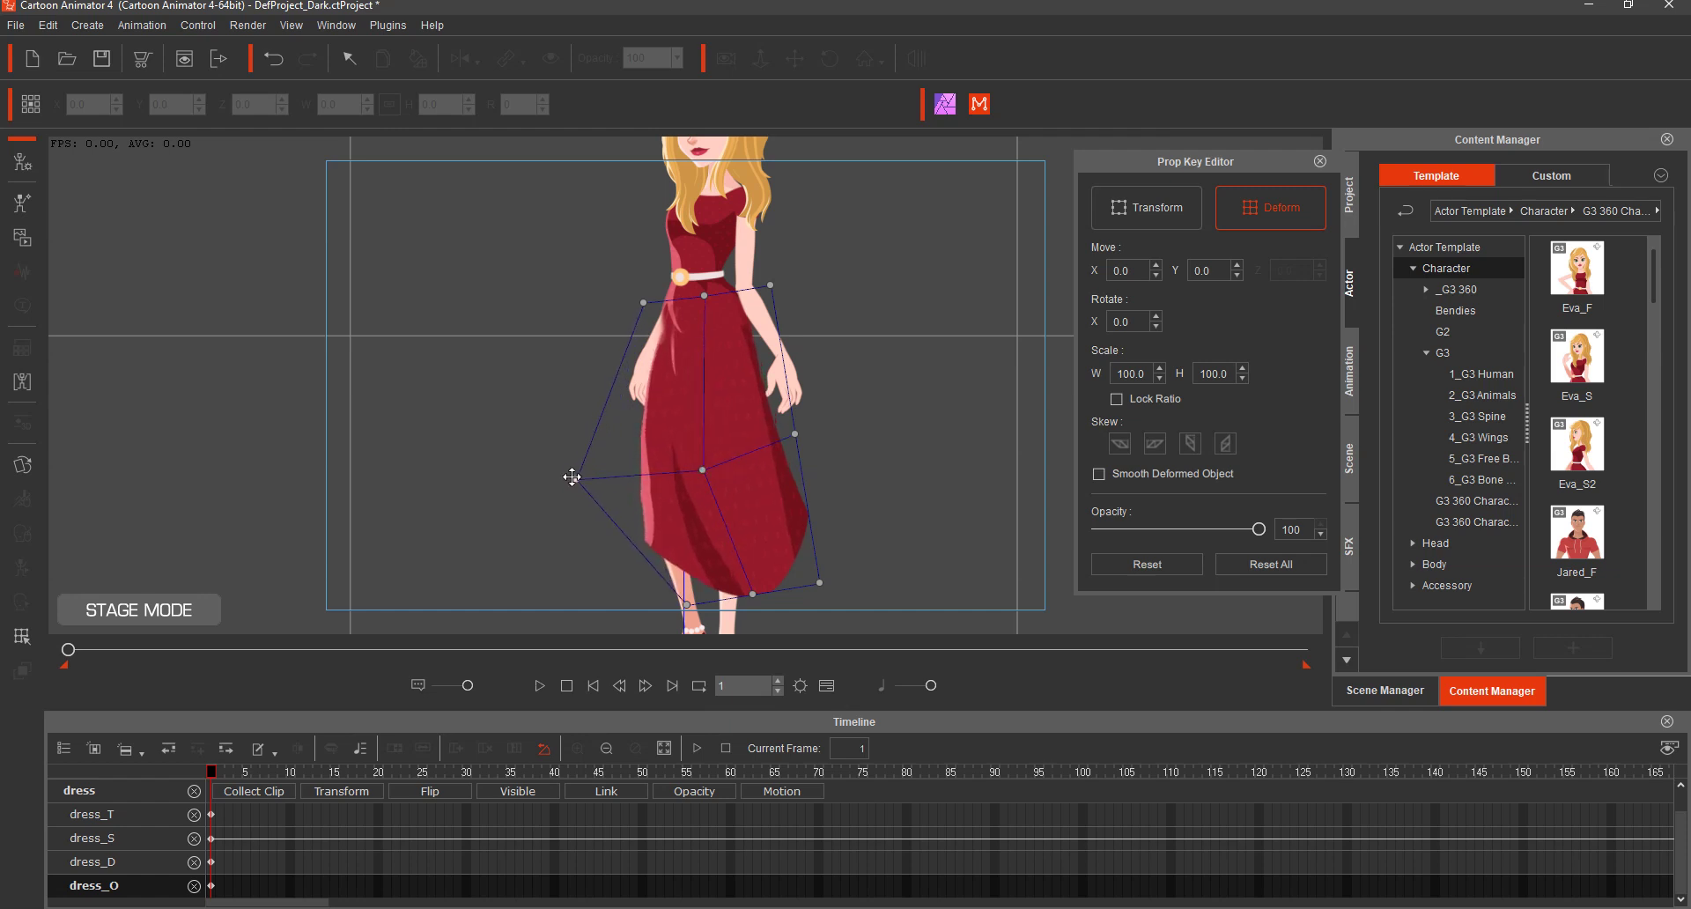
{"action": "left_click", "coordinate": [1201, 477]}
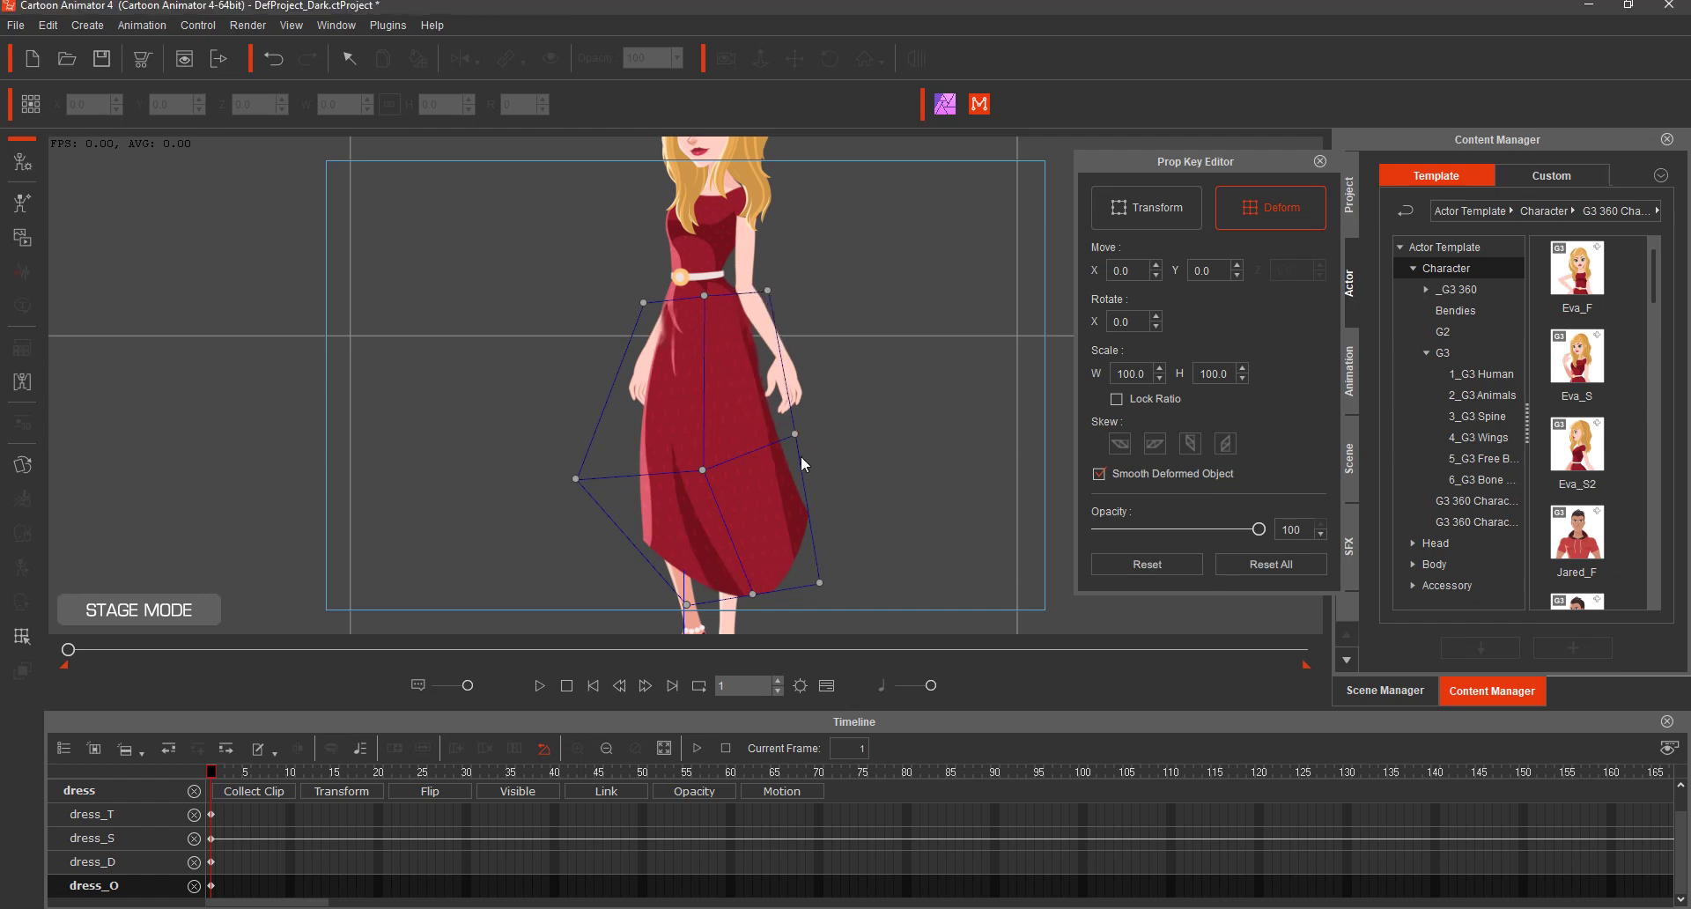
{"action": "left_click_drag", "start_coordinate": [798, 436], "coordinate": [788, 442]}
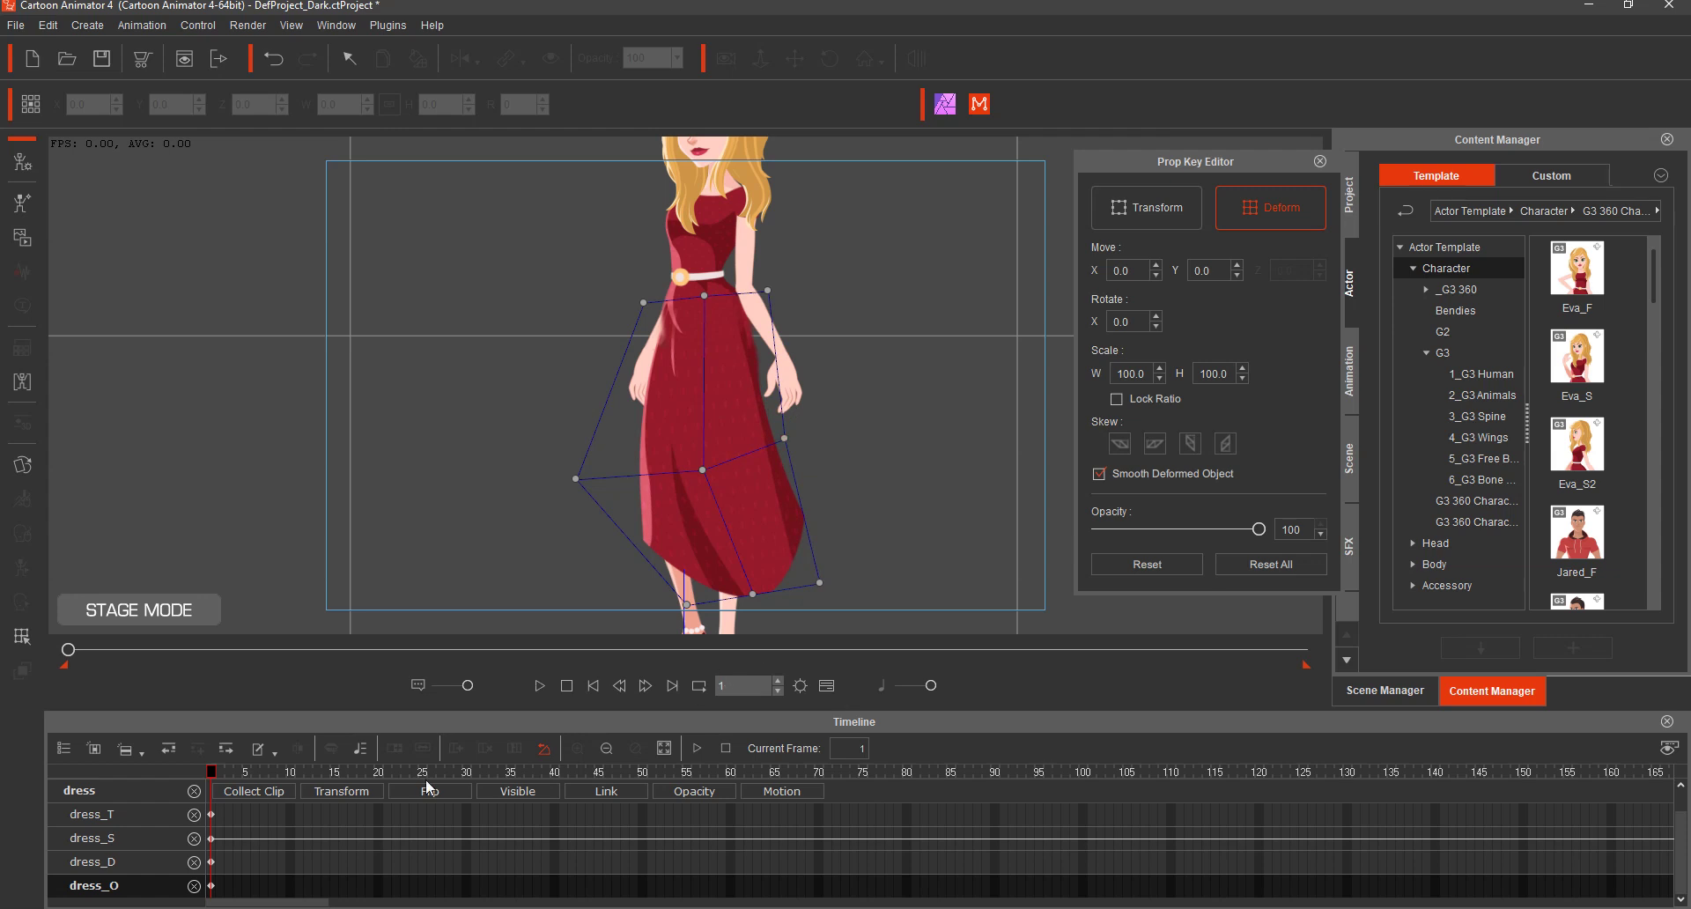
Deform the dress at frame 18, pulling its front over the bent leg and flaring the back hem outward.
{"action": "left_click_drag", "start_coordinate": [212, 782], "coordinate": [367, 797]}
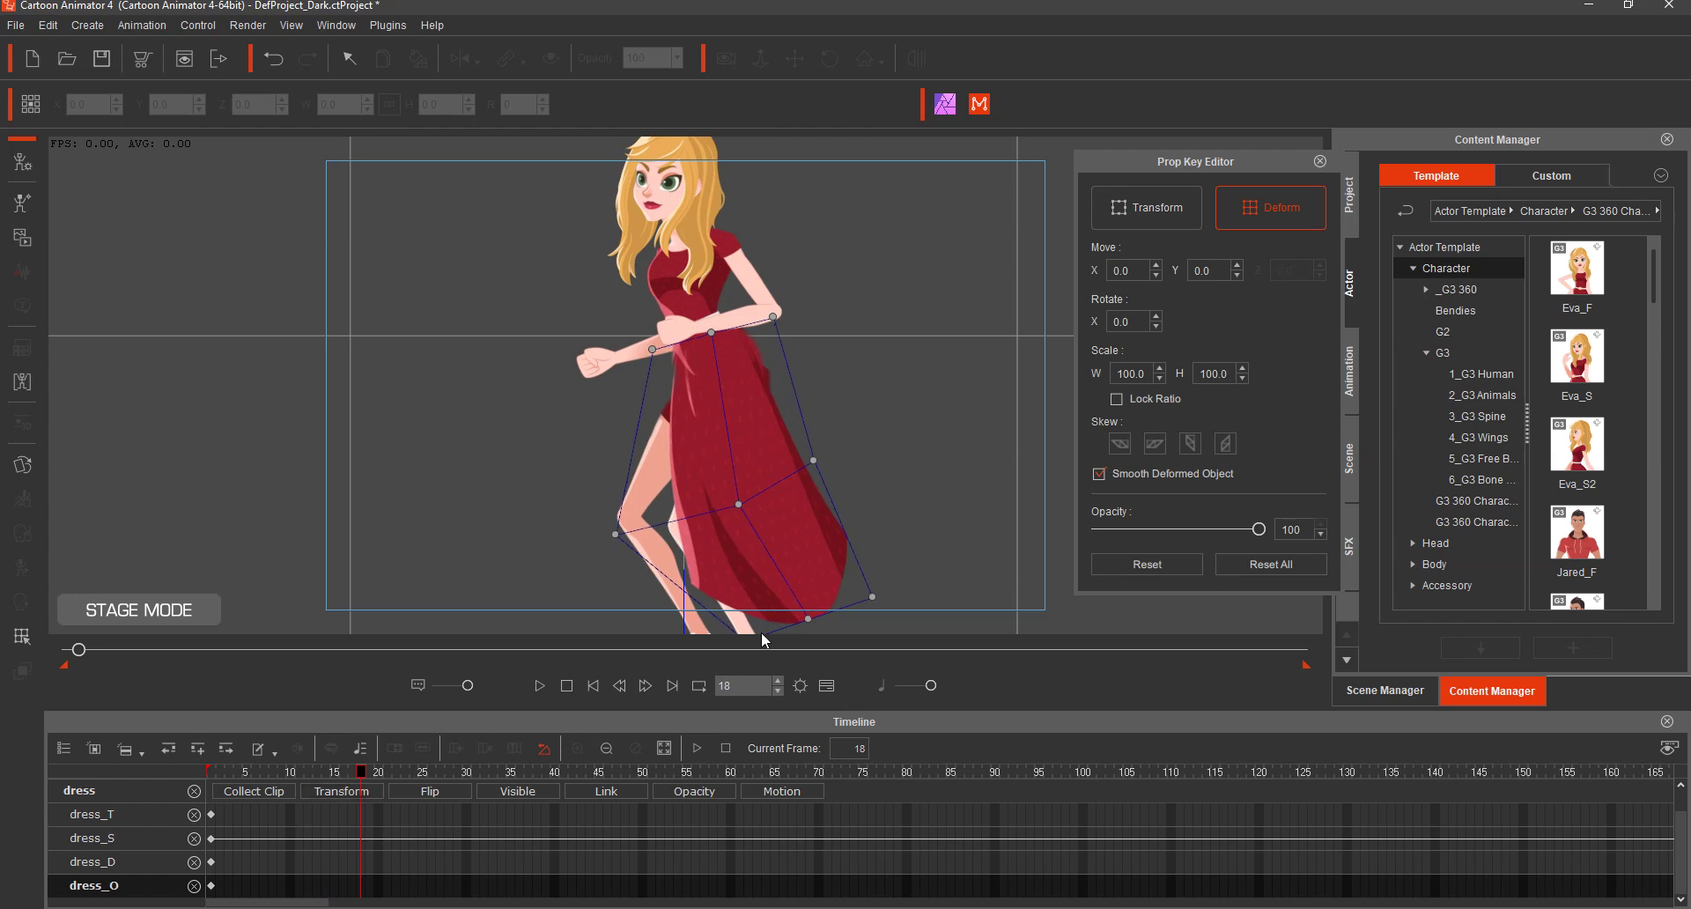
{"action": "left_click_drag", "start_coordinate": [817, 459], "coordinate": [836, 450]}
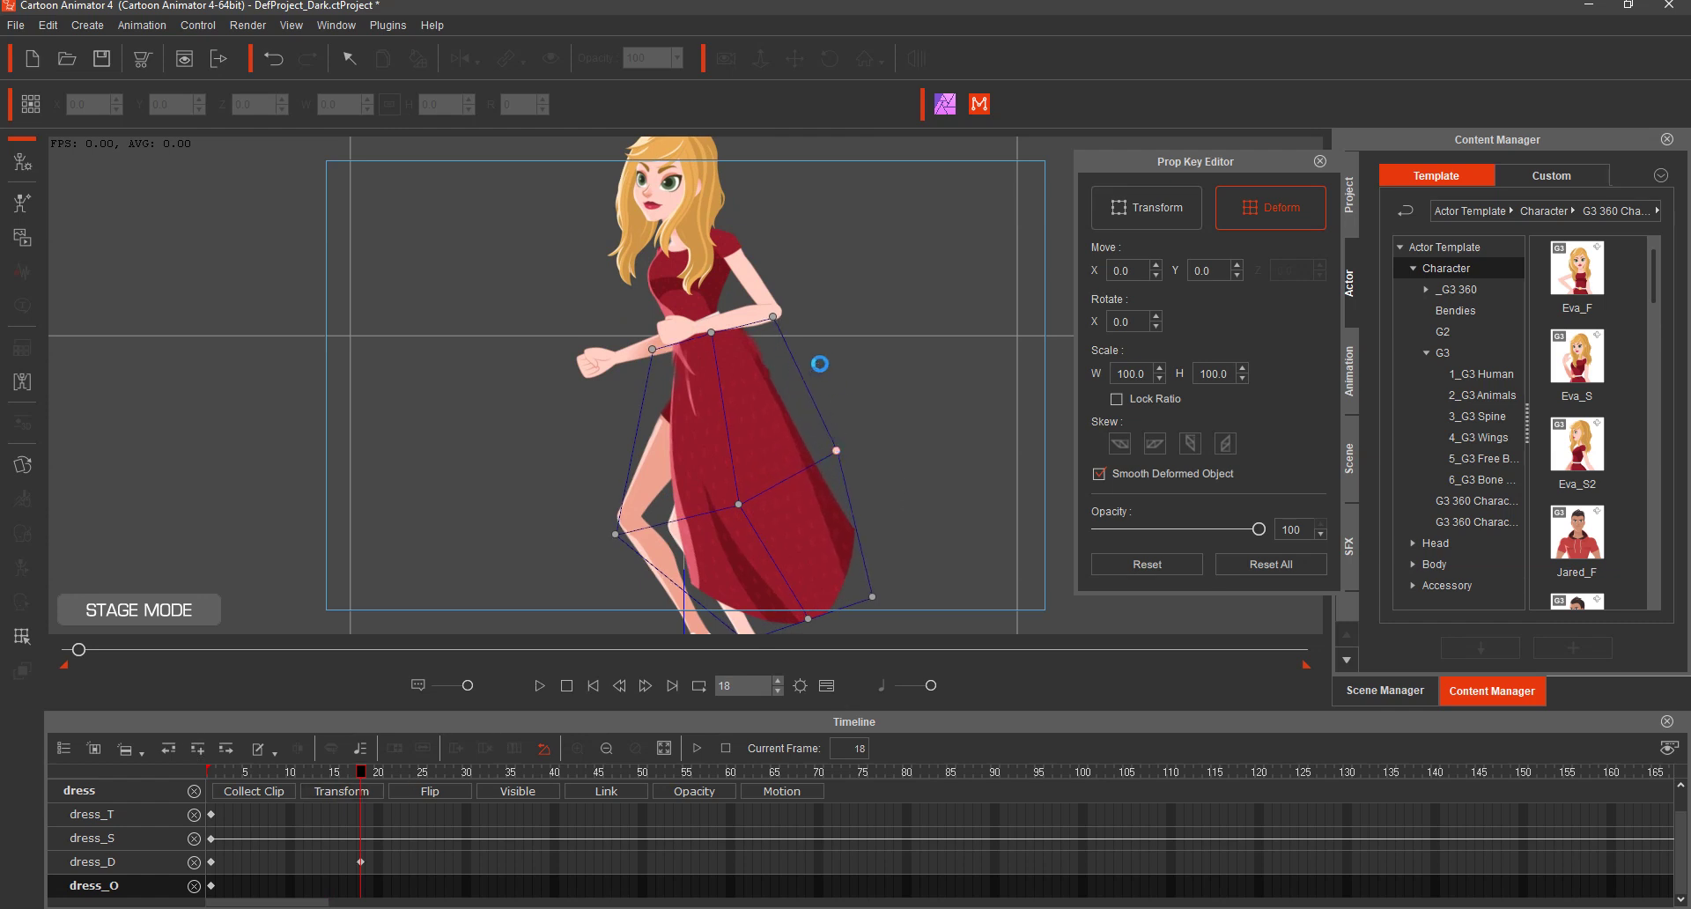
{"action": "left_click_drag", "start_coordinate": [776, 332], "coordinate": [782, 330]}
{"action": "left_click_drag", "start_coordinate": [736, 507], "coordinate": [490, 532]}
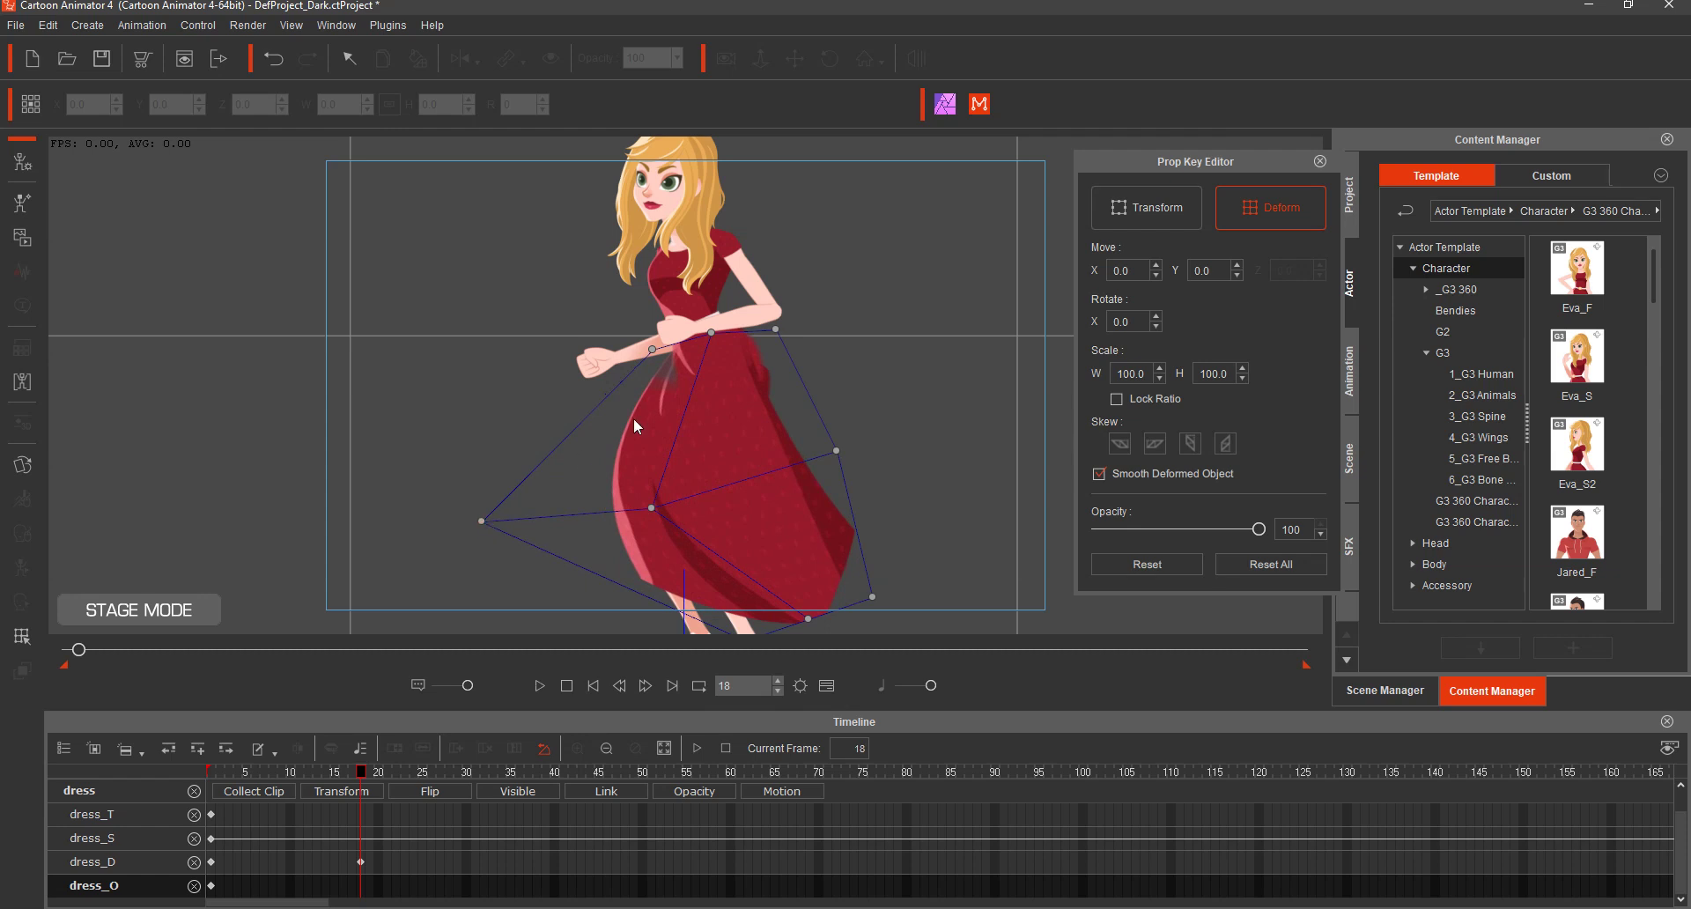
{"action": "left_click_drag", "start_coordinate": [653, 341], "coordinate": [685, 345]}
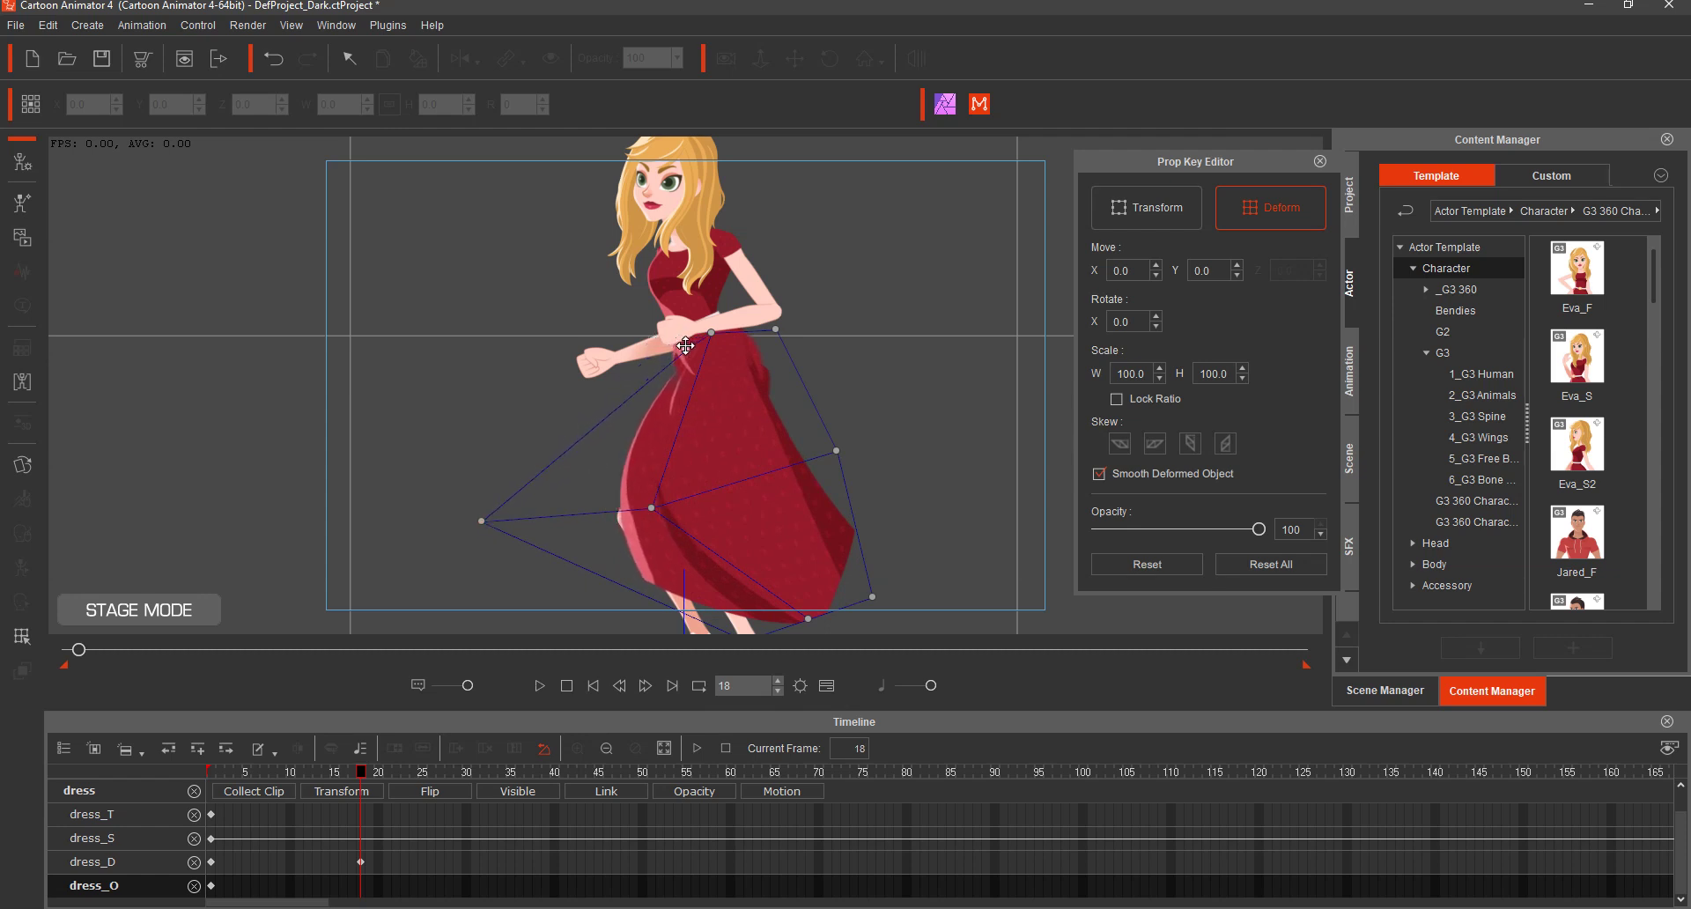
{"action": "left_click_drag", "start_coordinate": [480, 521], "coordinate": [462, 526]}
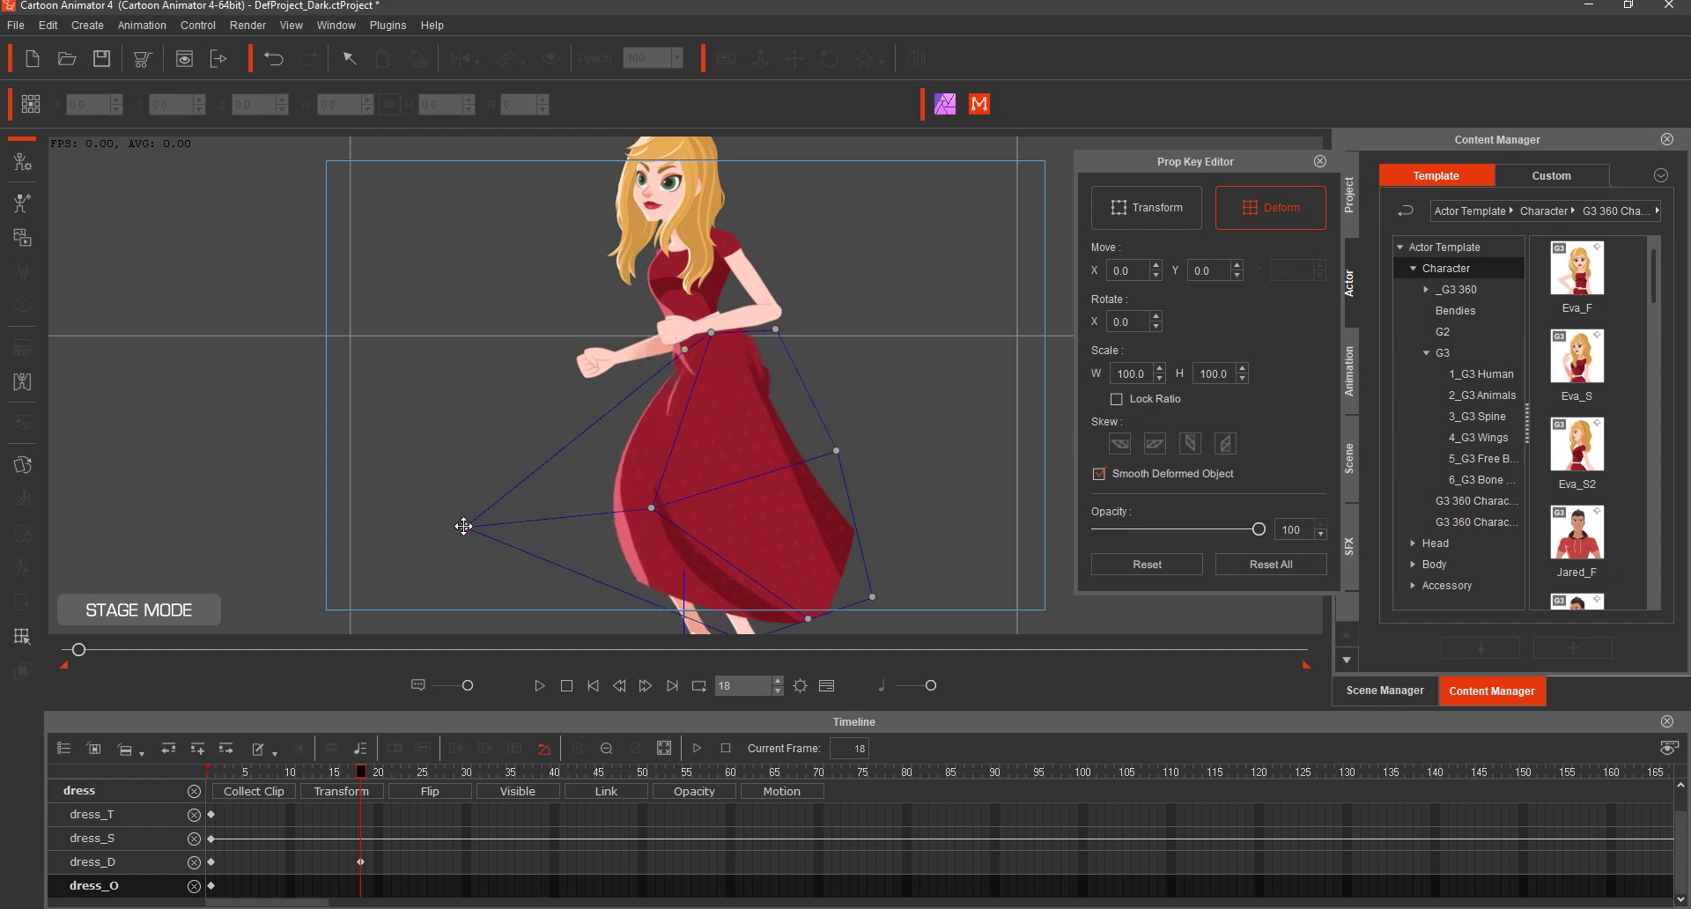
{"action": "left_click_drag", "start_coordinate": [651, 508], "coordinate": [637, 515]}
{"action": "left_click_drag", "start_coordinate": [835, 450], "coordinate": [800, 466]}
{"action": "left_click_drag", "start_coordinate": [882, 597], "coordinate": [892, 554]}
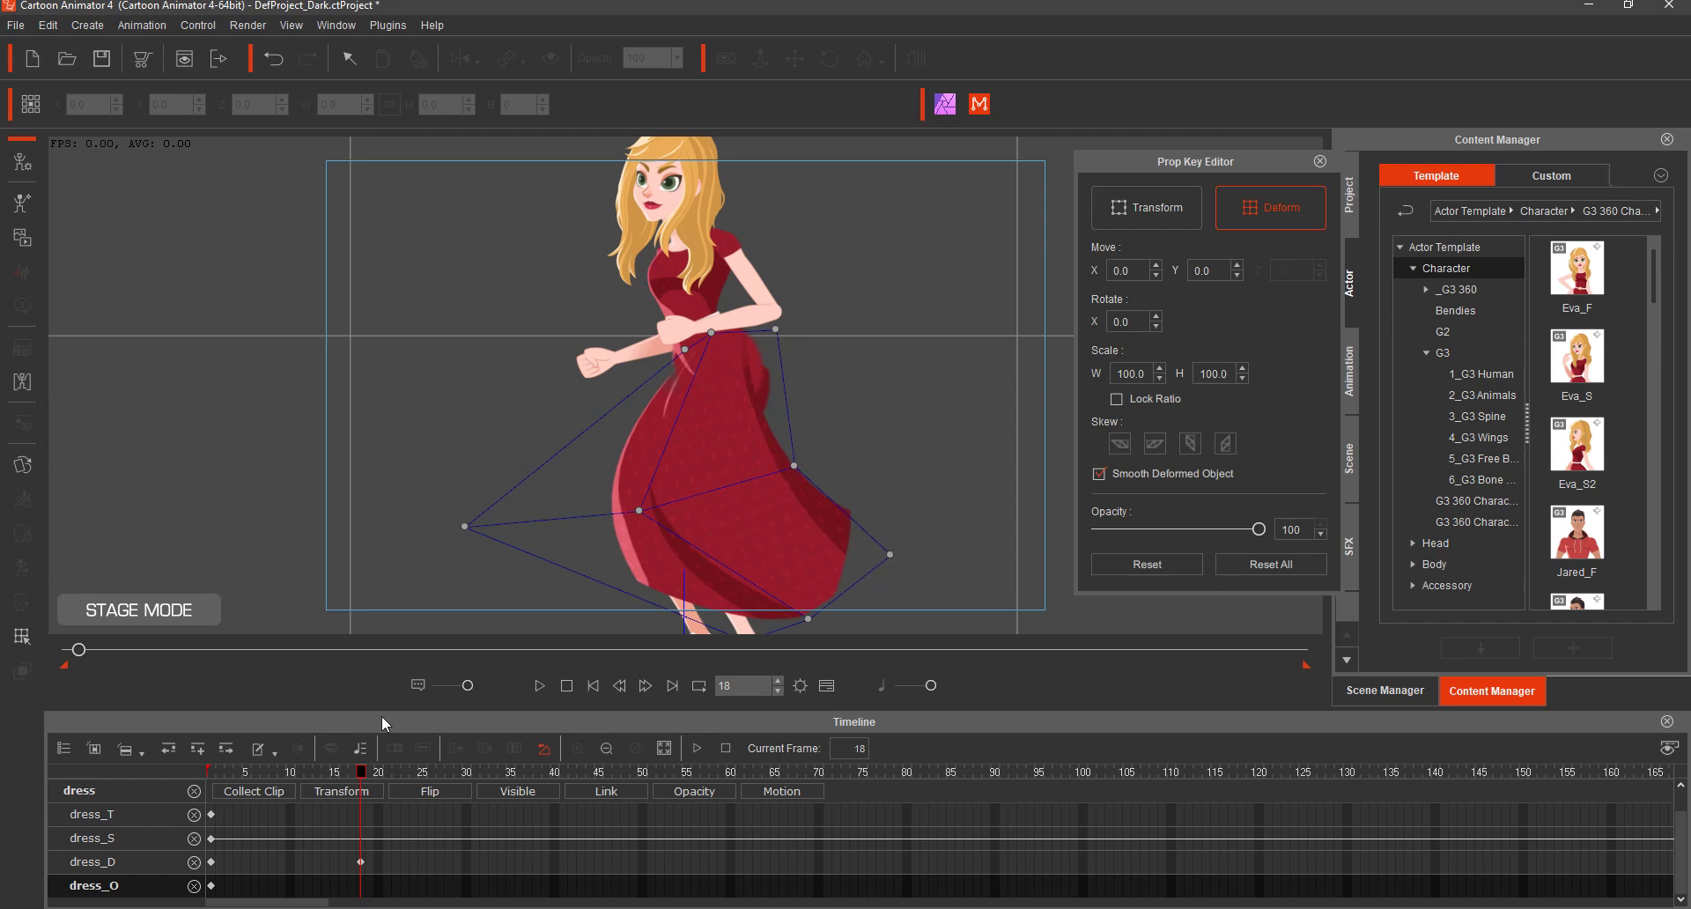
Deform the dress at frame 15, widening the front over the knee and aligning the front waist corner with the belt.
{"action": "left_click_drag", "start_coordinate": [361, 768], "coordinate": [335, 794]}
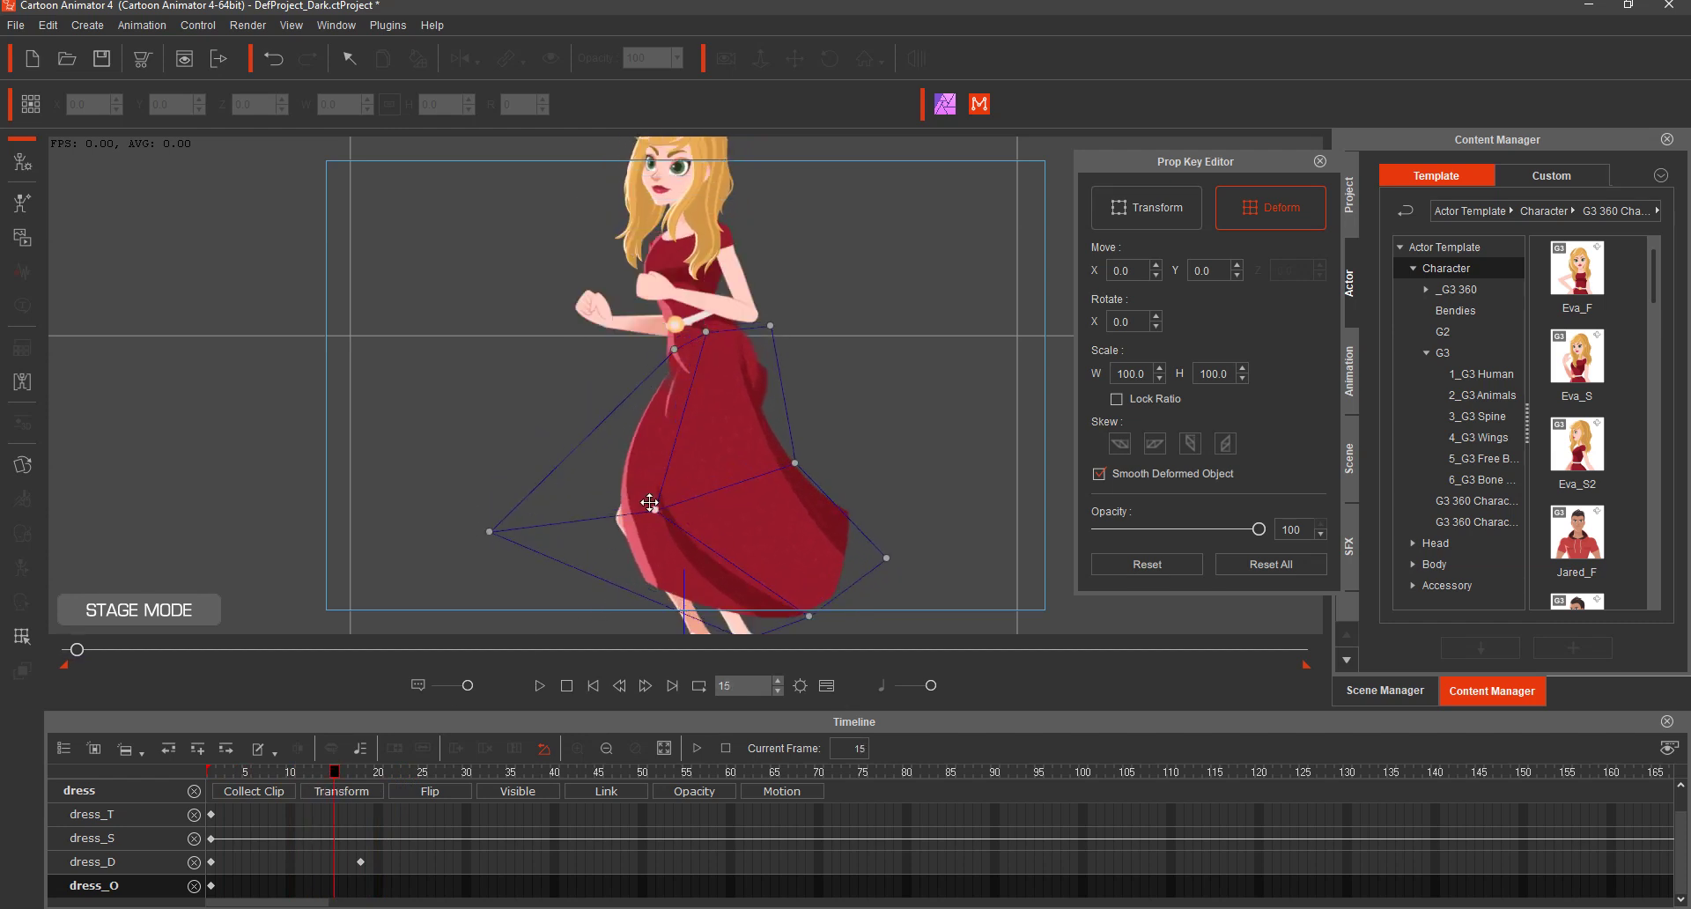
{"action": "left_click_drag", "start_coordinate": [654, 512], "coordinate": [629, 517]}
{"action": "left_click_drag", "start_coordinate": [489, 531], "coordinate": [455, 535]}
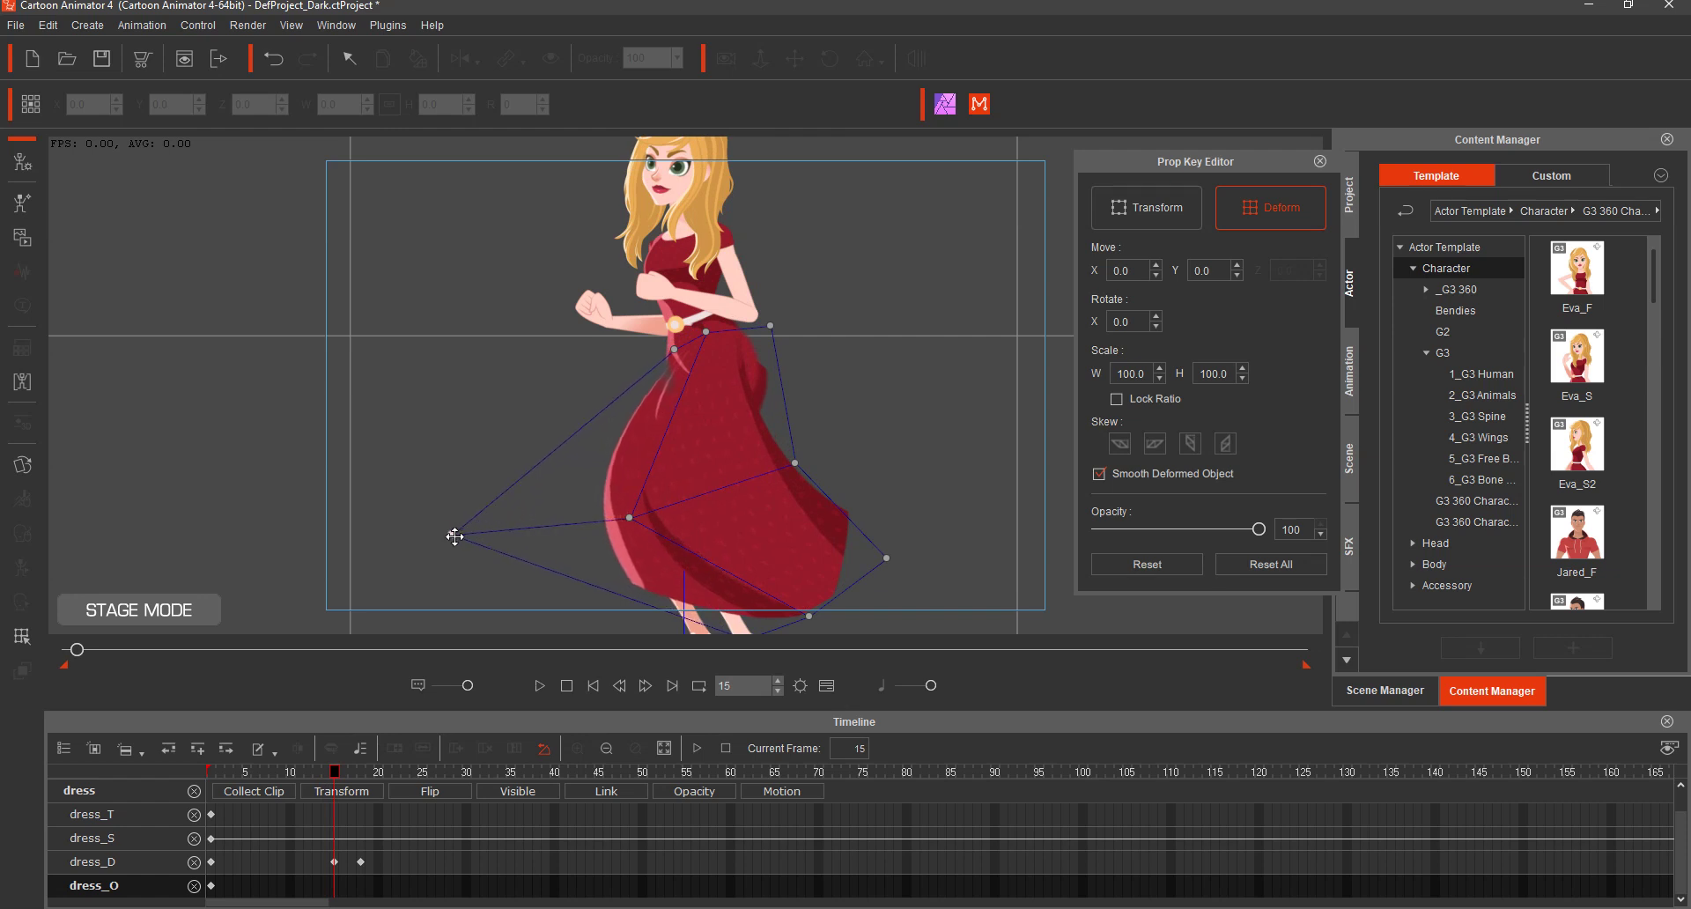
{"action": "mouse_move", "coordinate": [669, 347]}
{"action": "left_mouse_down"}
{"action": "mouse_move", "coordinate": [694, 293]}
{"action": "mouse_move", "coordinate": [674, 324]}
{"action": "left_mouse_up"}
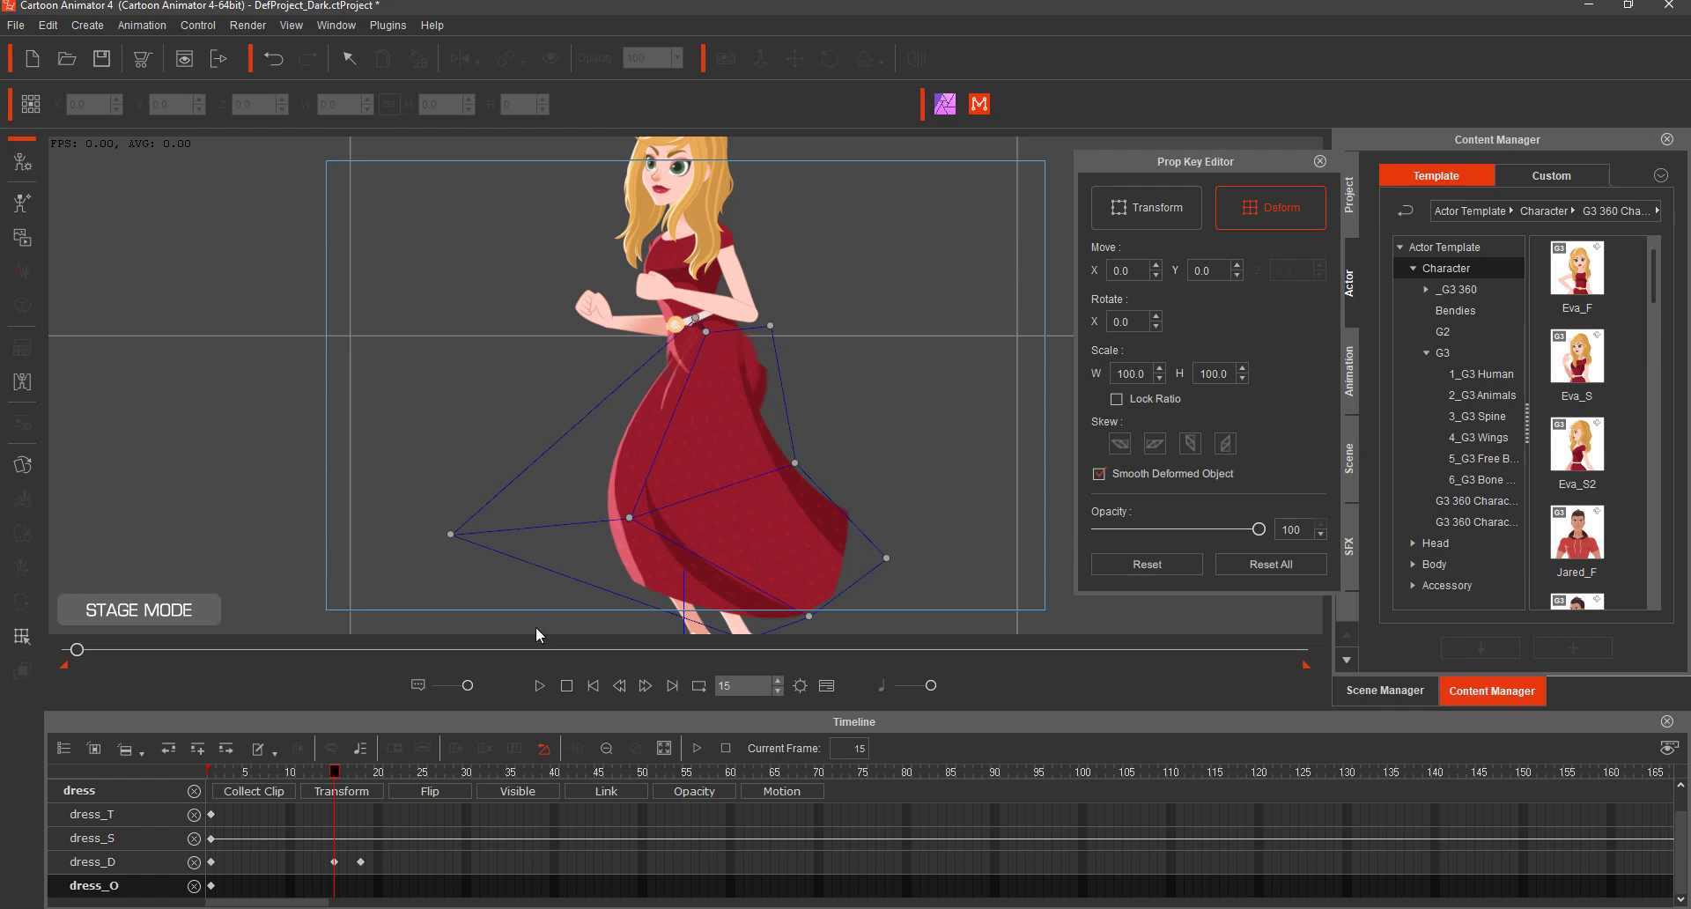
Deform the dress at frame 42, drawing the front bulge inward and lowering the hem and back corner.
{"action": "left_click_drag", "start_coordinate": [340, 769], "coordinate": [574, 837]}
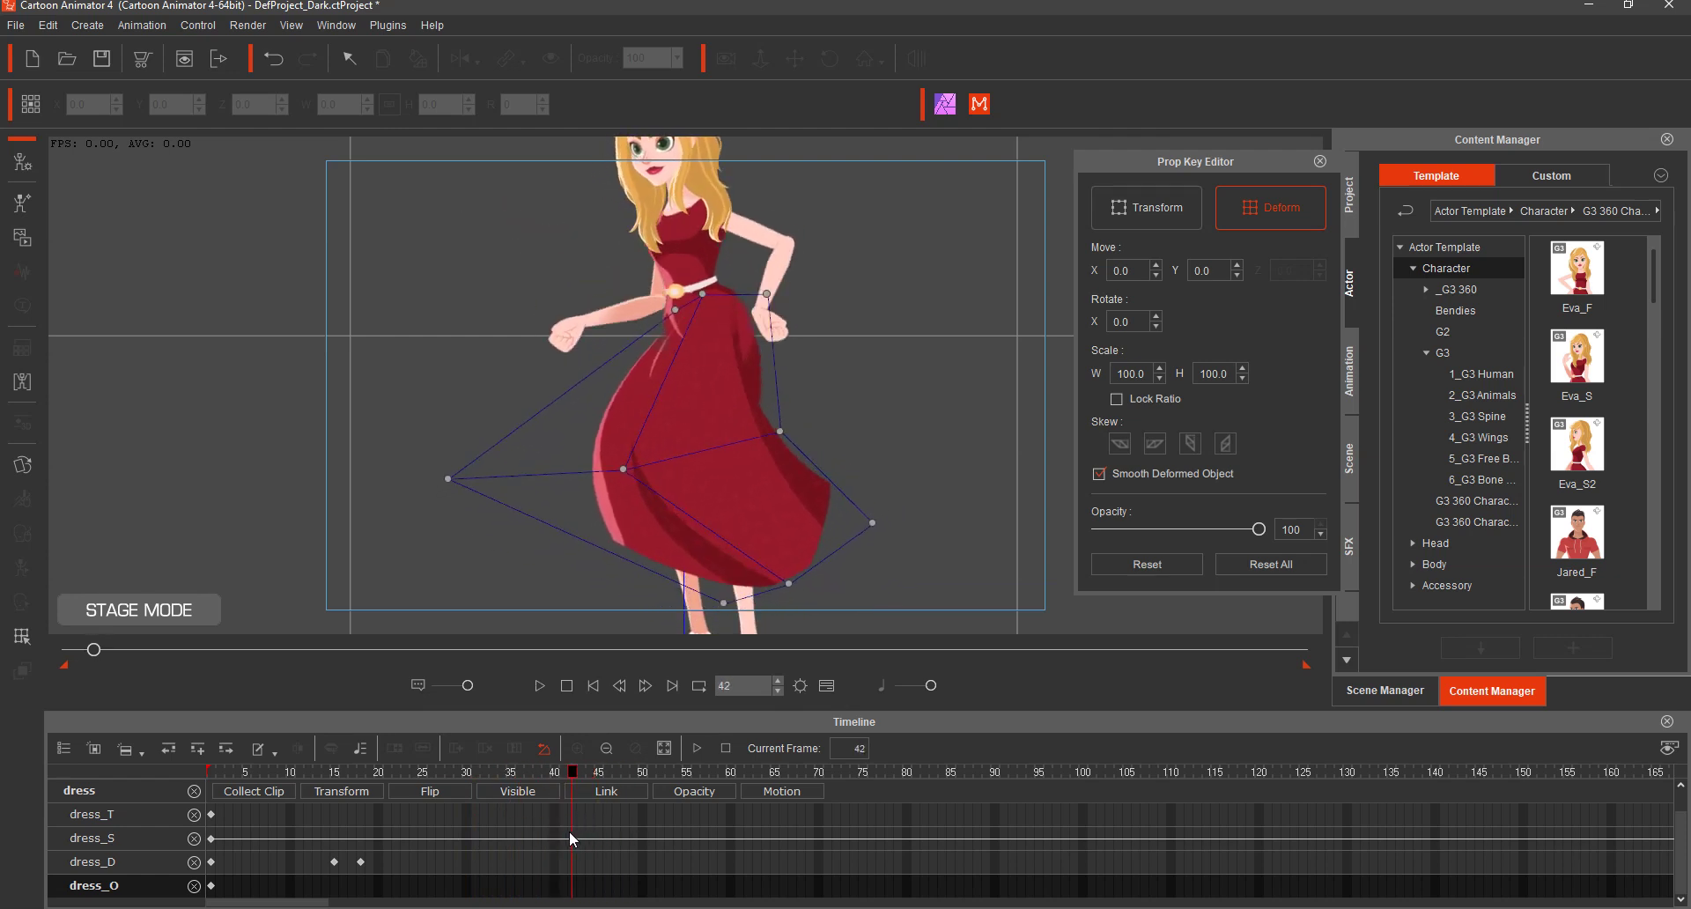
{"action": "left_click_drag", "start_coordinate": [622, 467], "coordinate": [719, 490]}
{"action": "left_click_drag", "start_coordinate": [444, 475], "coordinate": [534, 499]}
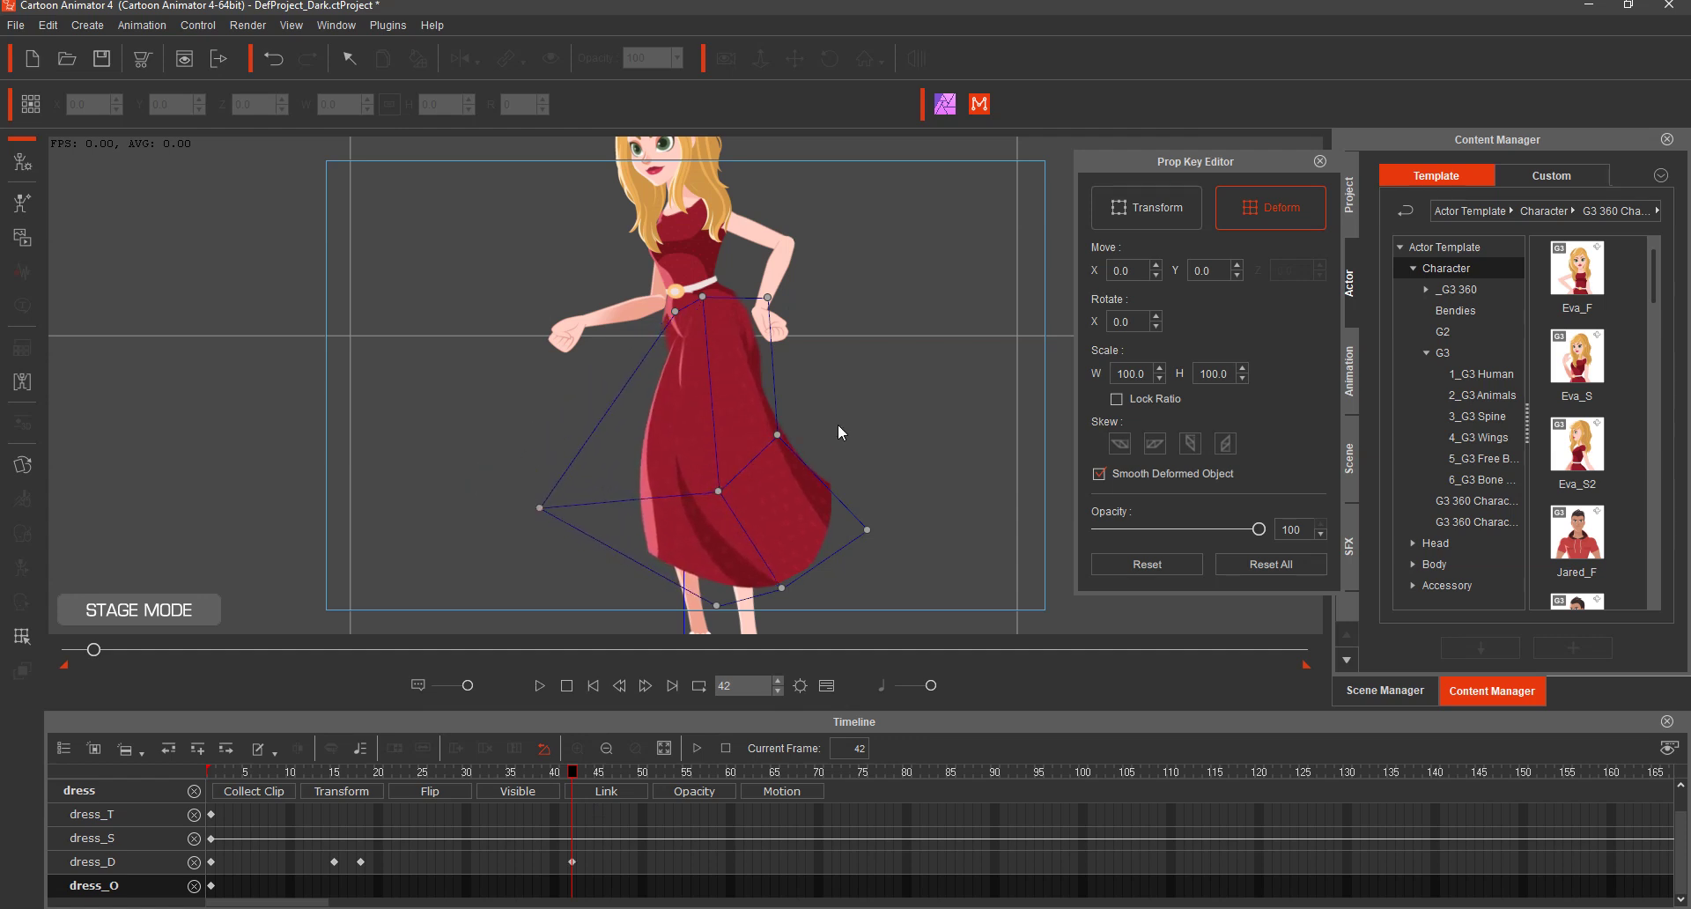
{"action": "left_click_drag", "start_coordinate": [777, 433], "coordinate": [767, 454]}
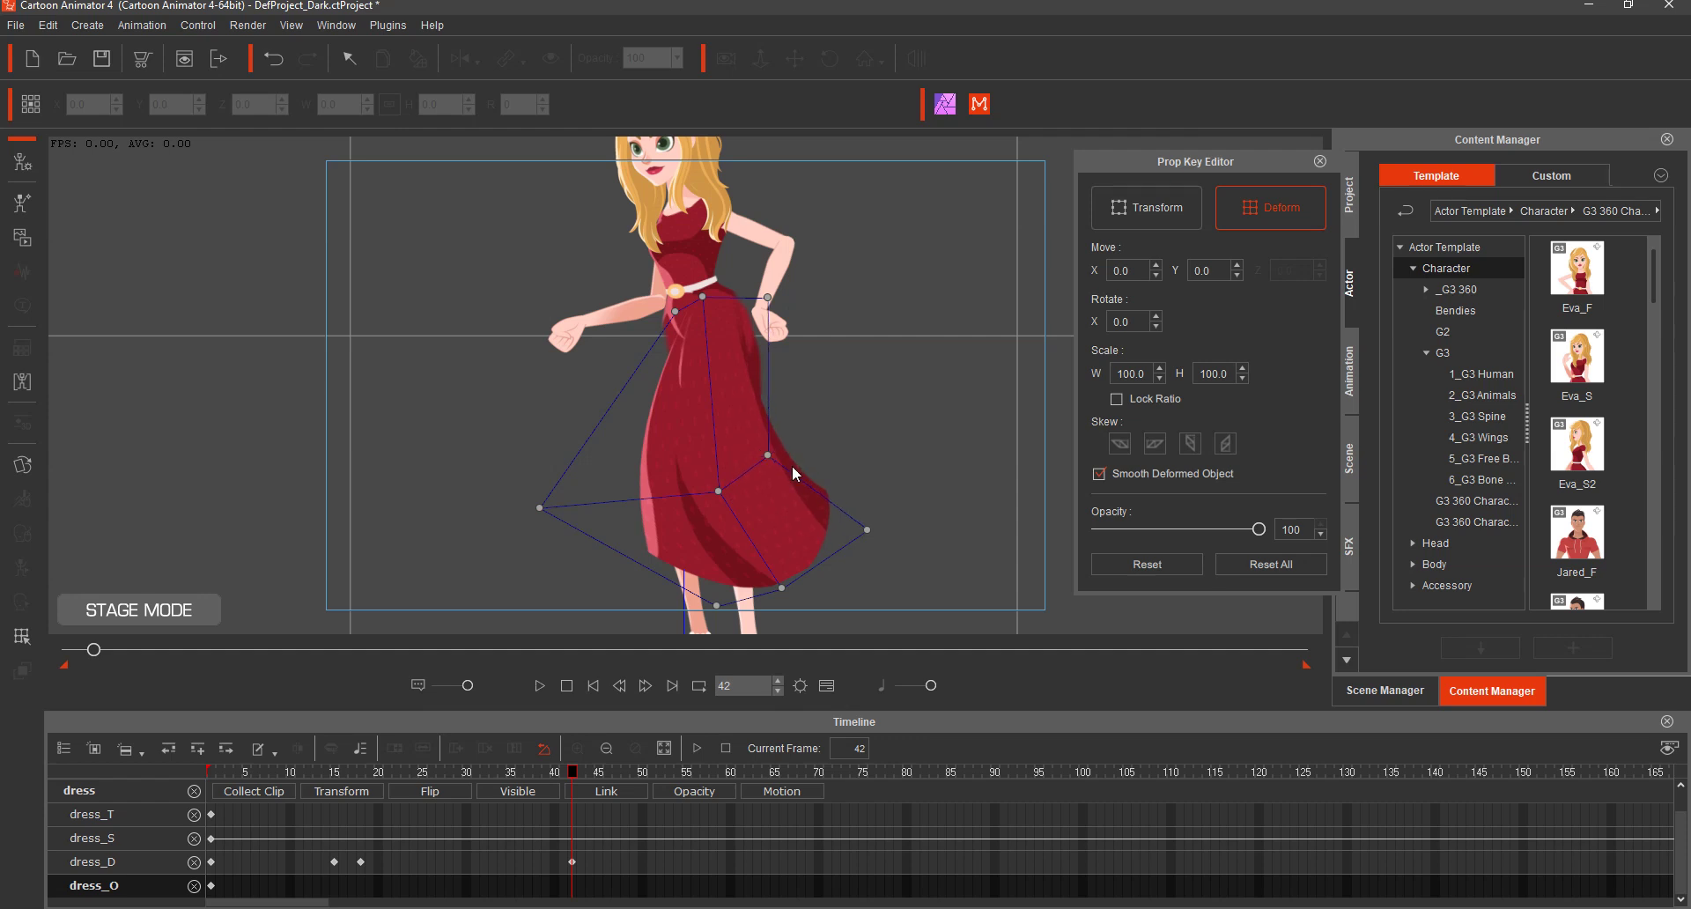
{"action": "left_click_drag", "start_coordinate": [786, 586], "coordinate": [651, 616]}
{"action": "left_click_drag", "start_coordinate": [871, 532], "coordinate": [857, 580]}
Deform the dress over both legs with a flared back hem at frame 56, and widen its front at frame 51.
{"action": "left_click_drag", "start_coordinate": [583, 779], "coordinate": [695, 781]}
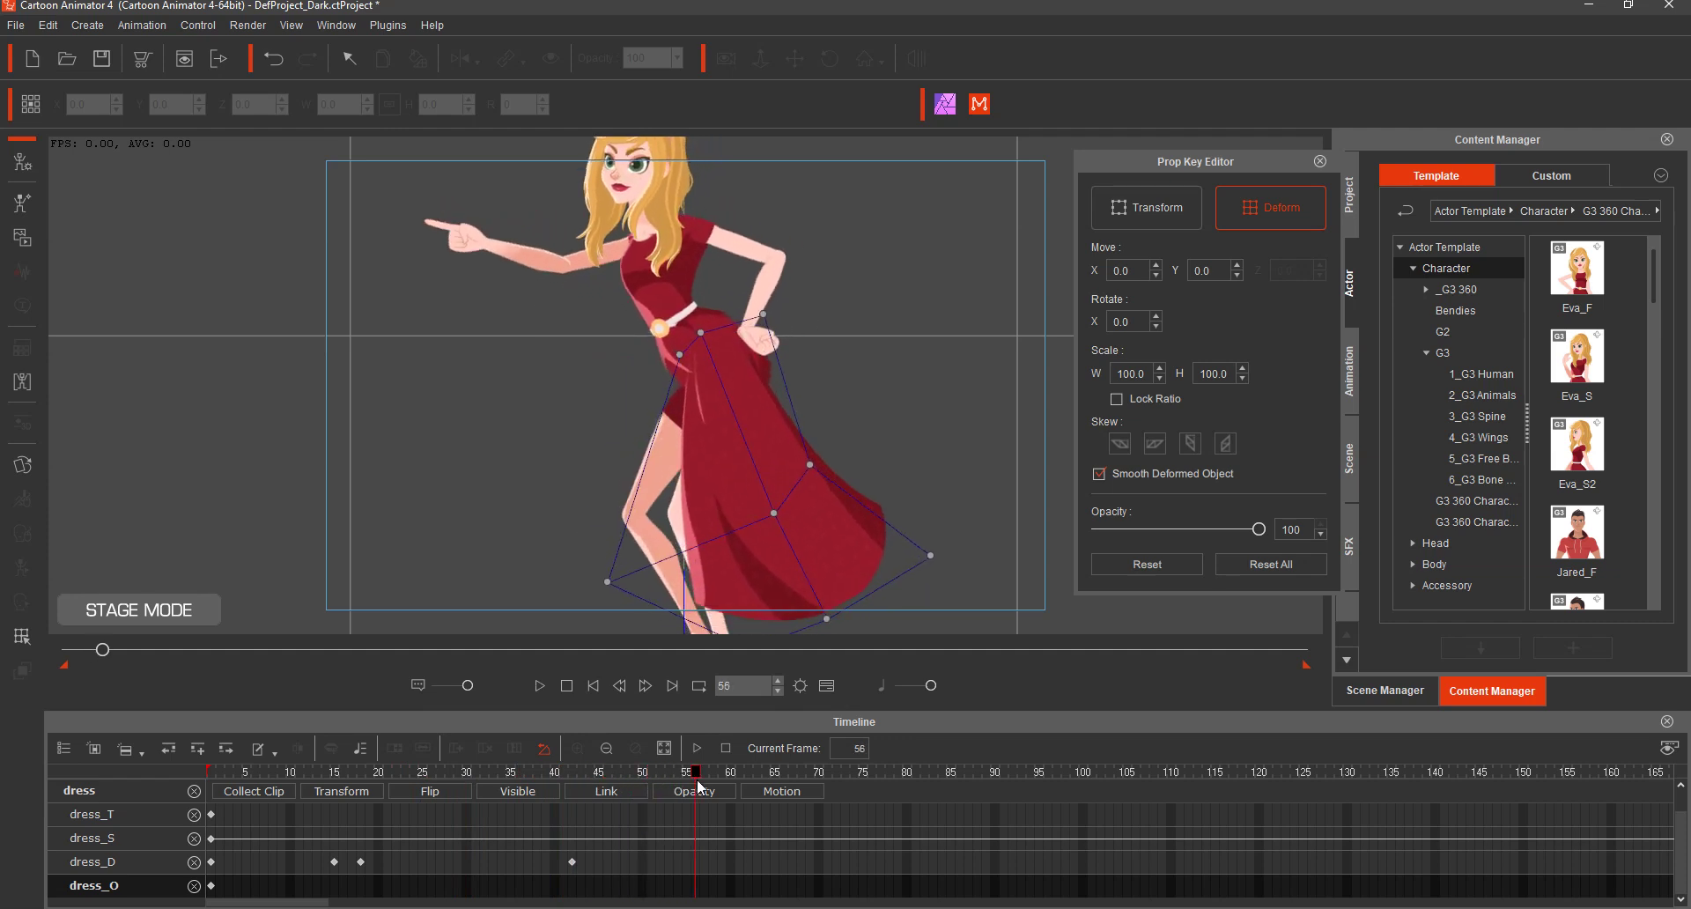
{"action": "left_click_drag", "start_coordinate": [619, 577], "coordinate": [444, 525]}
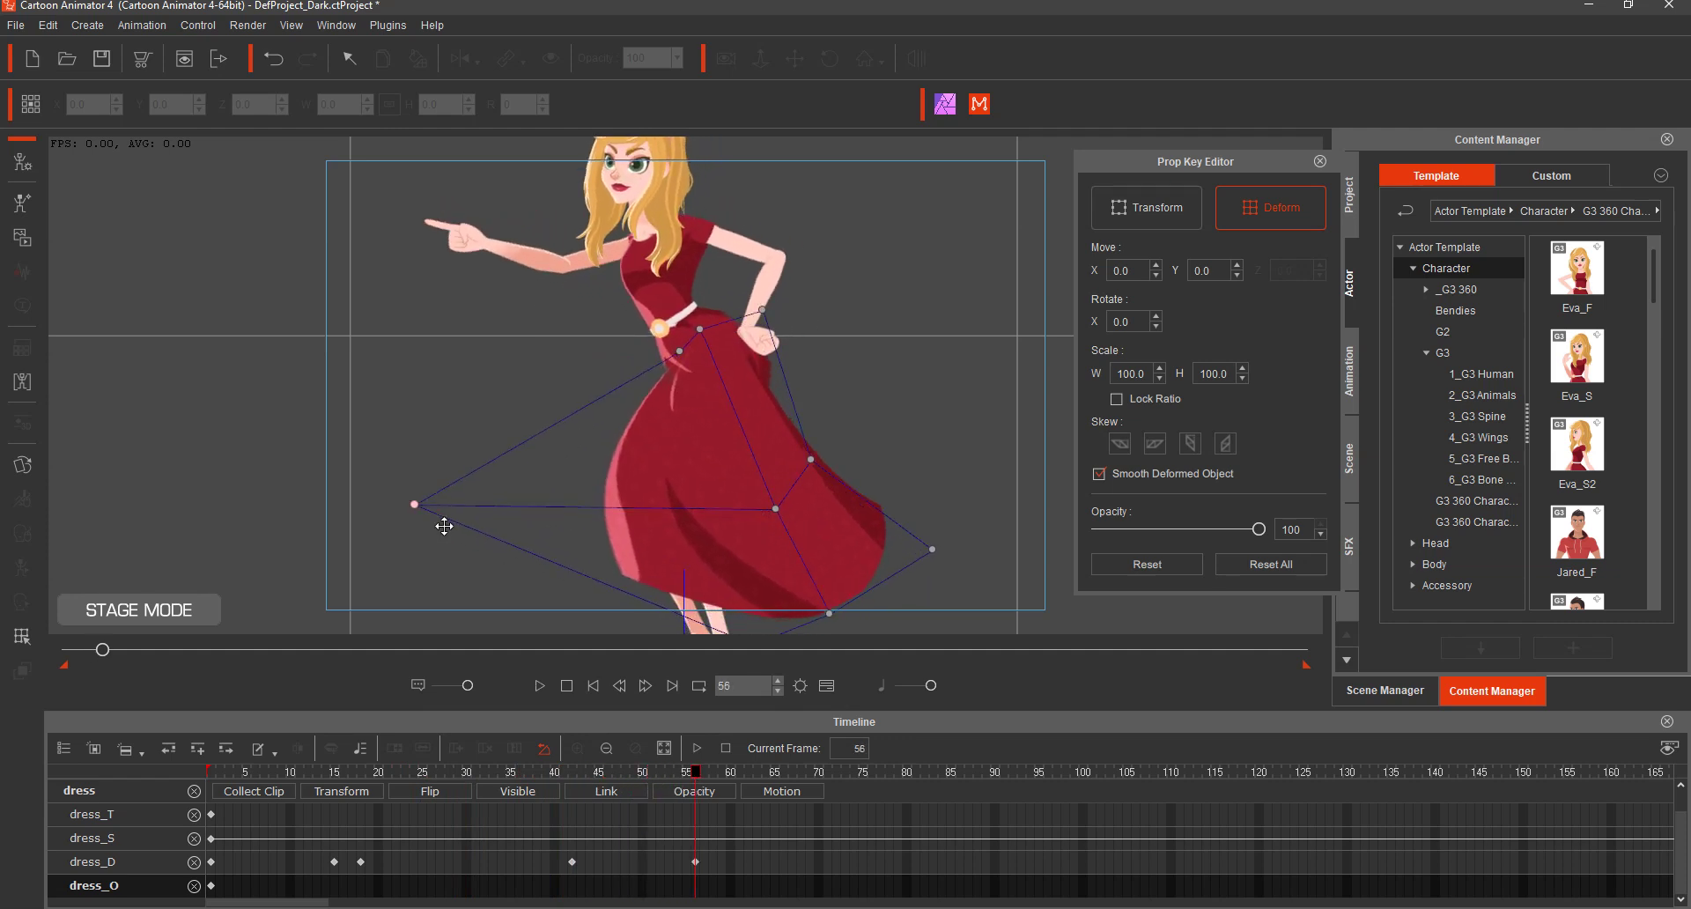
{"action": "left_click_drag", "start_coordinate": [772, 500], "coordinate": [598, 507]}
{"action": "left_click_drag", "start_coordinate": [415, 505], "coordinate": [474, 586]}
{"action": "left_click_drag", "start_coordinate": [602, 518], "coordinate": [596, 558]}
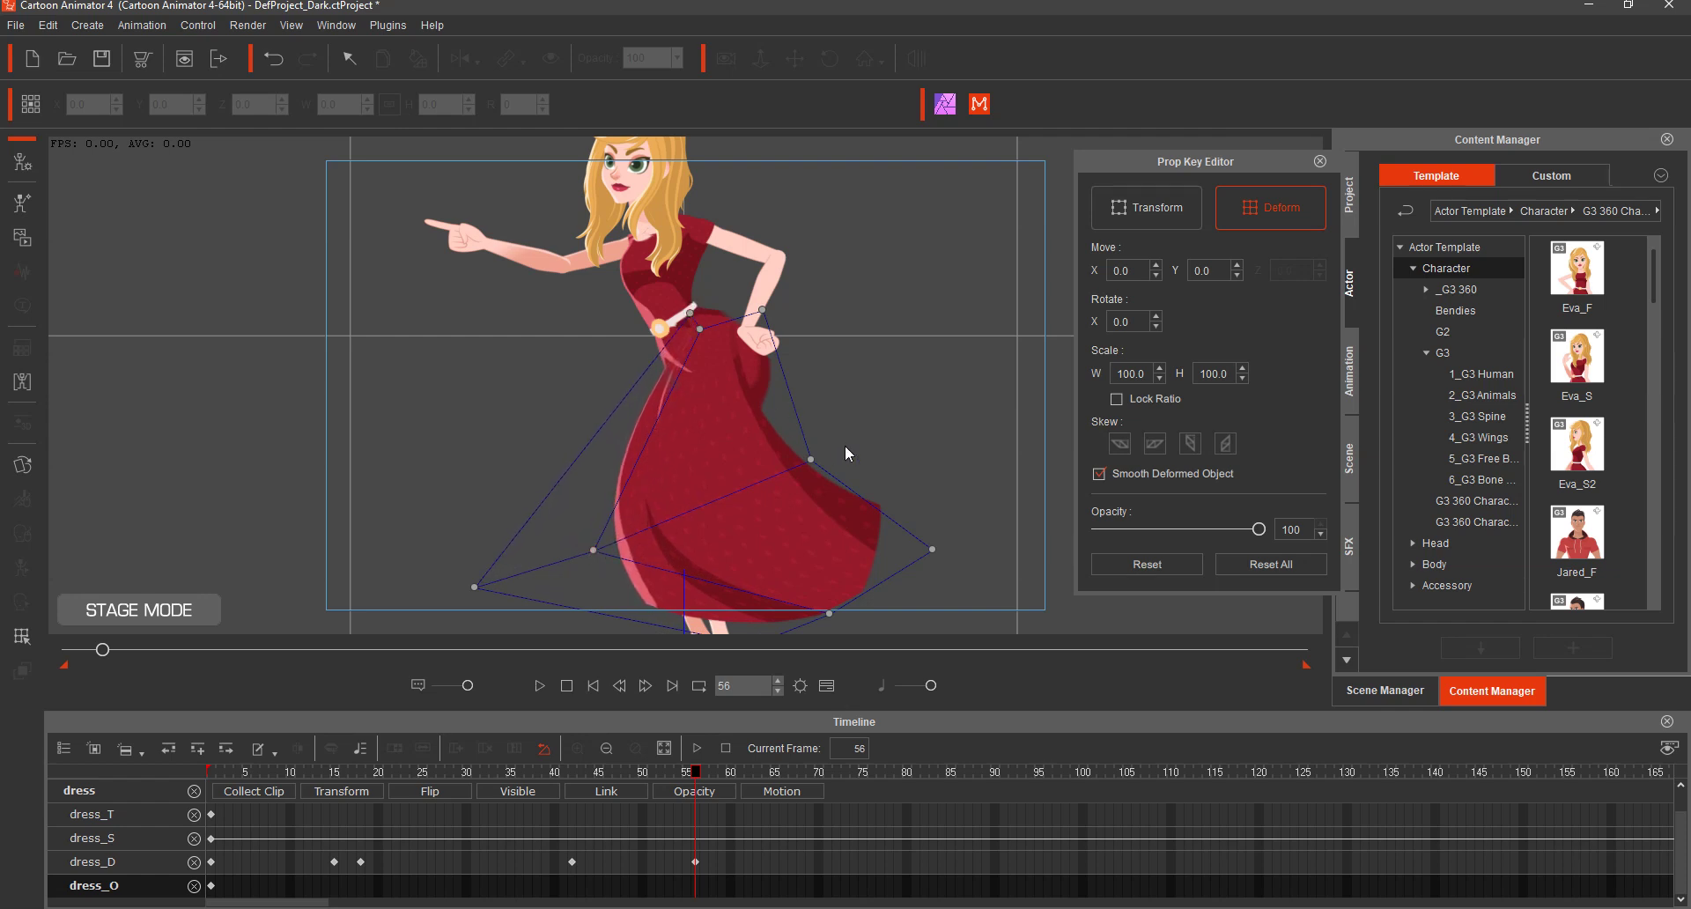
{"action": "left_click_drag", "start_coordinate": [810, 455], "coordinate": [812, 451]}
{"action": "left_click_drag", "start_coordinate": [936, 553], "coordinate": [951, 506]}
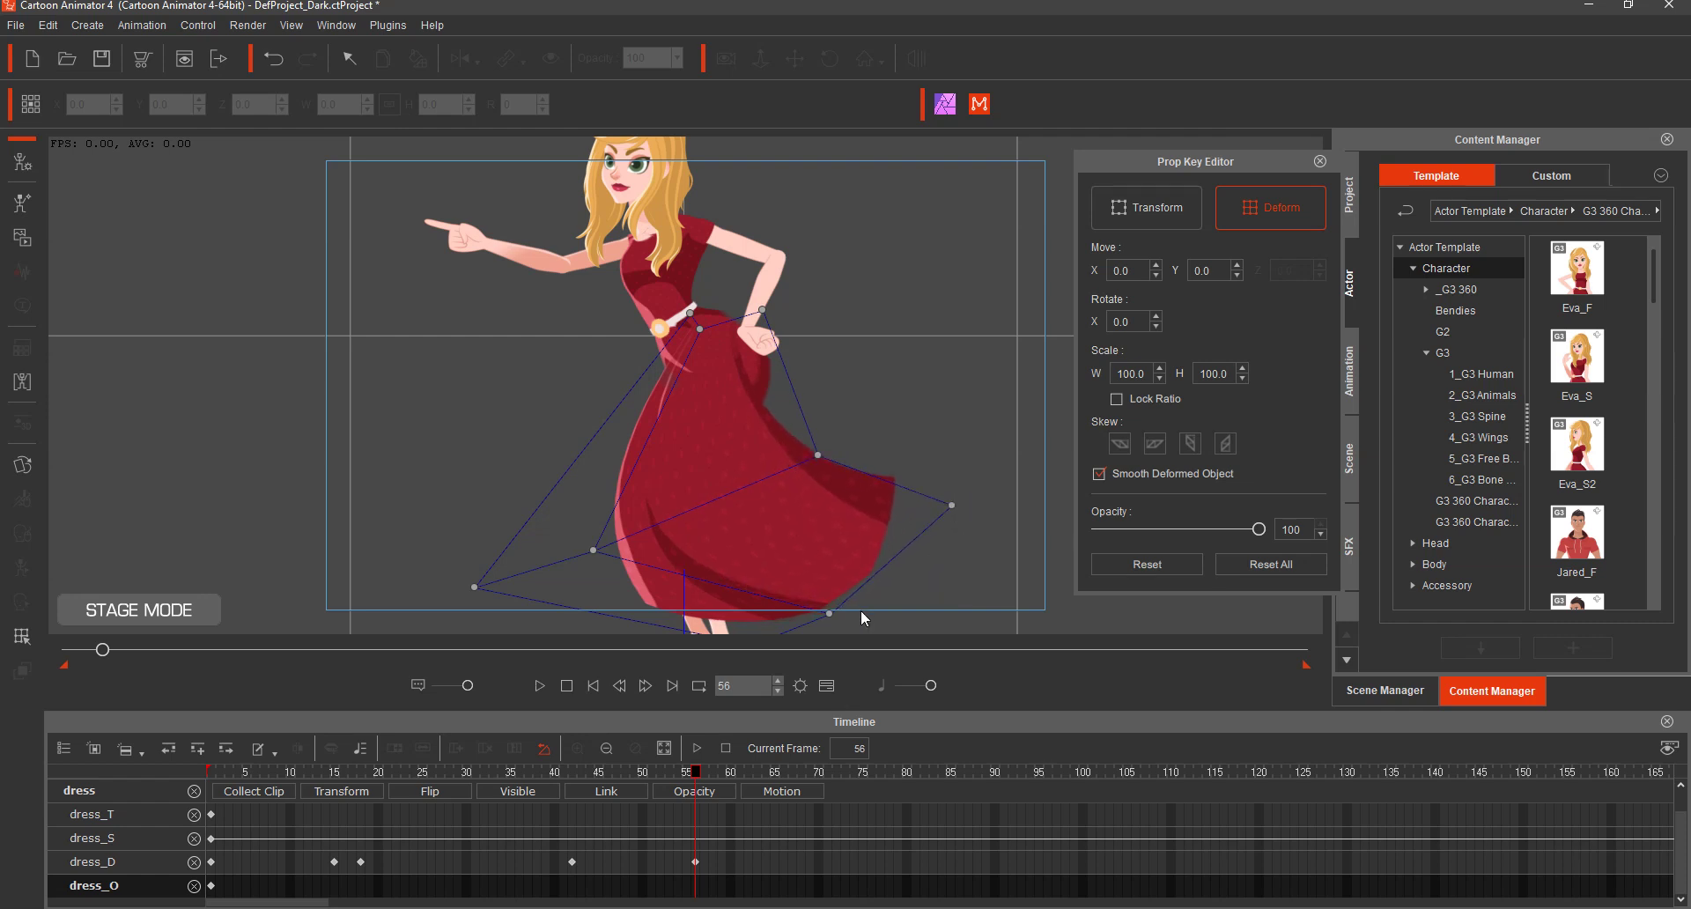
{"action": "left_click_drag", "start_coordinate": [816, 620], "coordinate": [768, 638]}
{"action": "left_click_drag", "start_coordinate": [695, 771], "coordinate": [651, 782]}
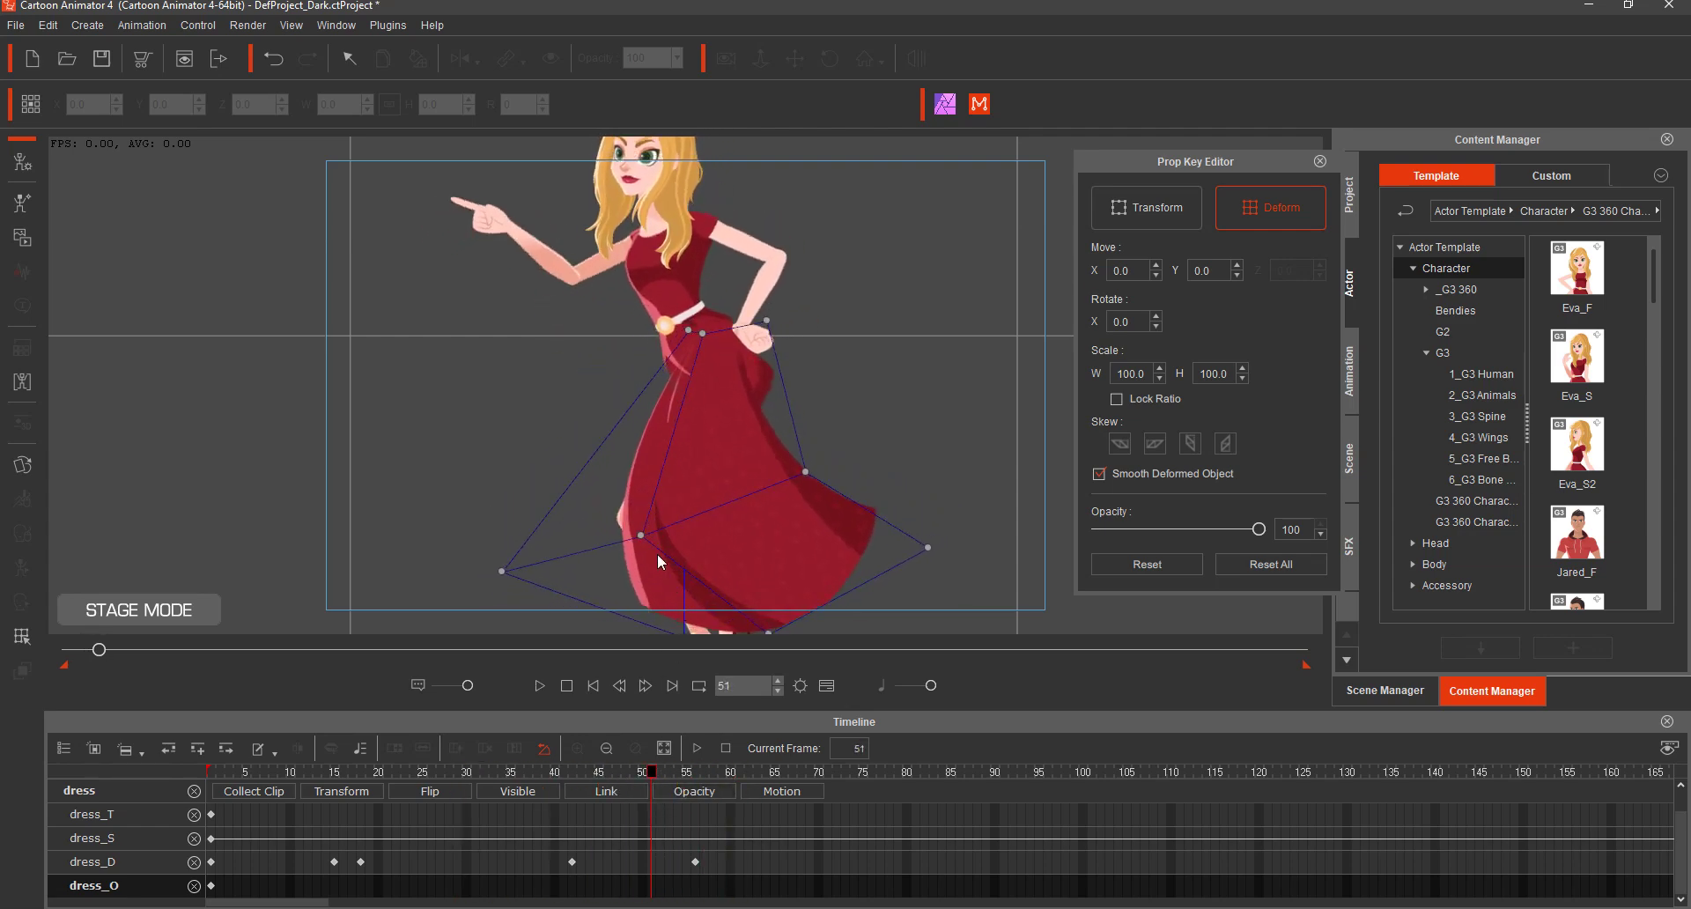
{"action": "left_click_drag", "start_coordinate": [644, 534], "coordinate": [550, 533]}
Deform the dress at frame 95, narrowing the front bulge, lowering the back corner and extending the front hem corner.
{"action": "left_click_drag", "start_coordinate": [648, 769], "coordinate": [1028, 800]}
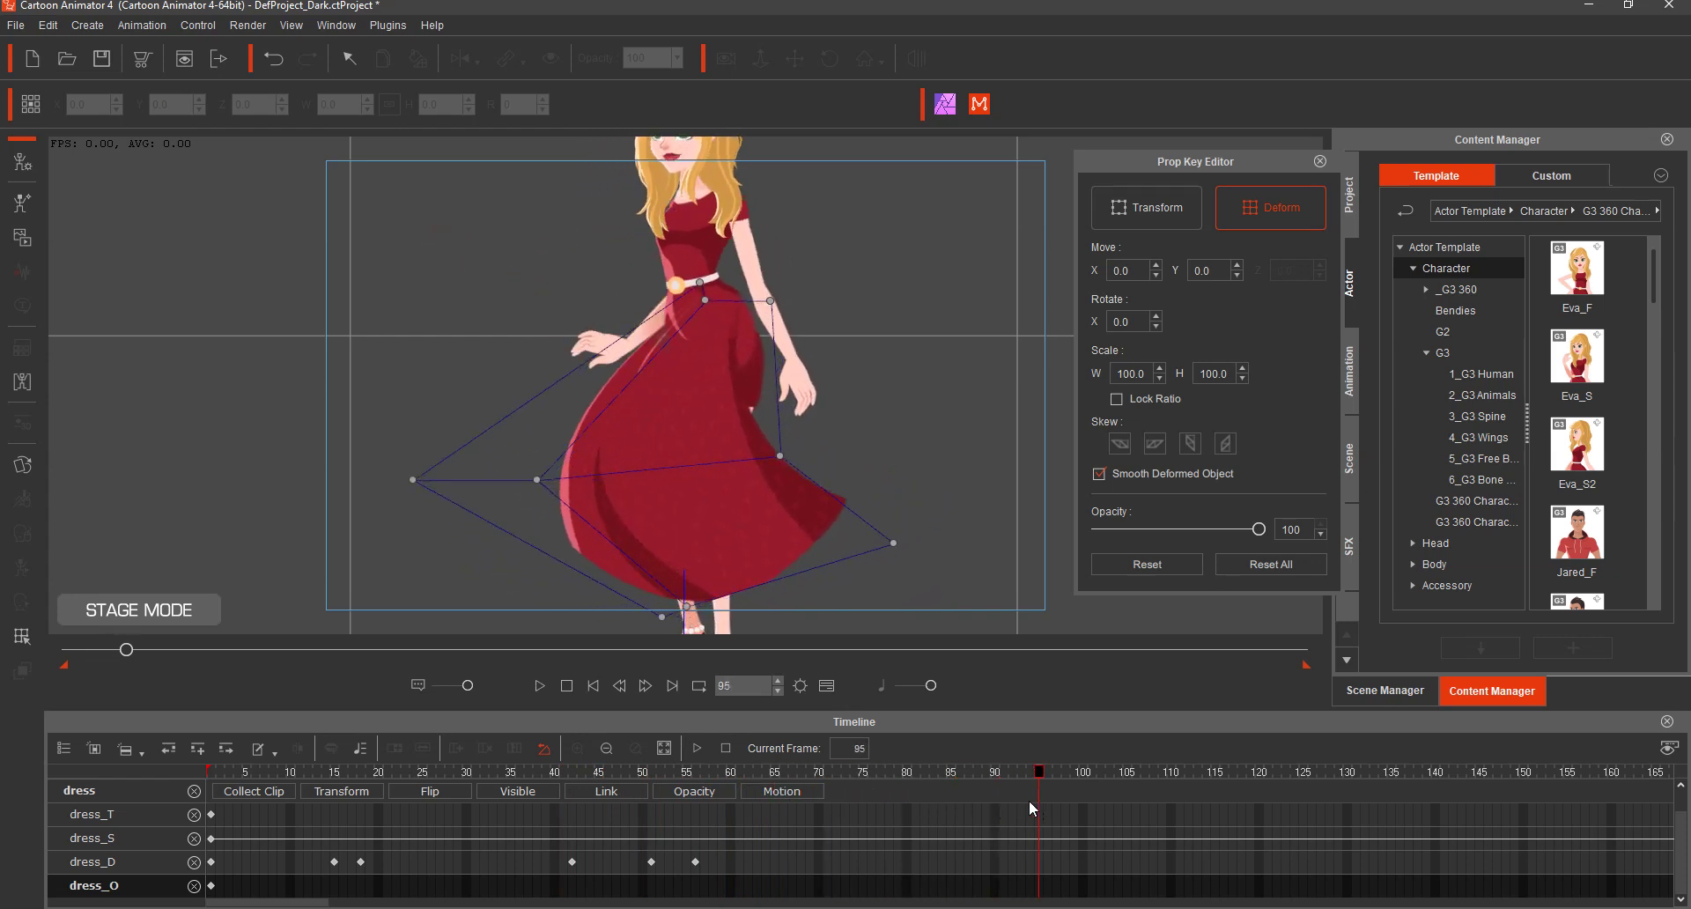
{"action": "left_click_drag", "start_coordinate": [538, 482], "coordinate": [704, 511]}
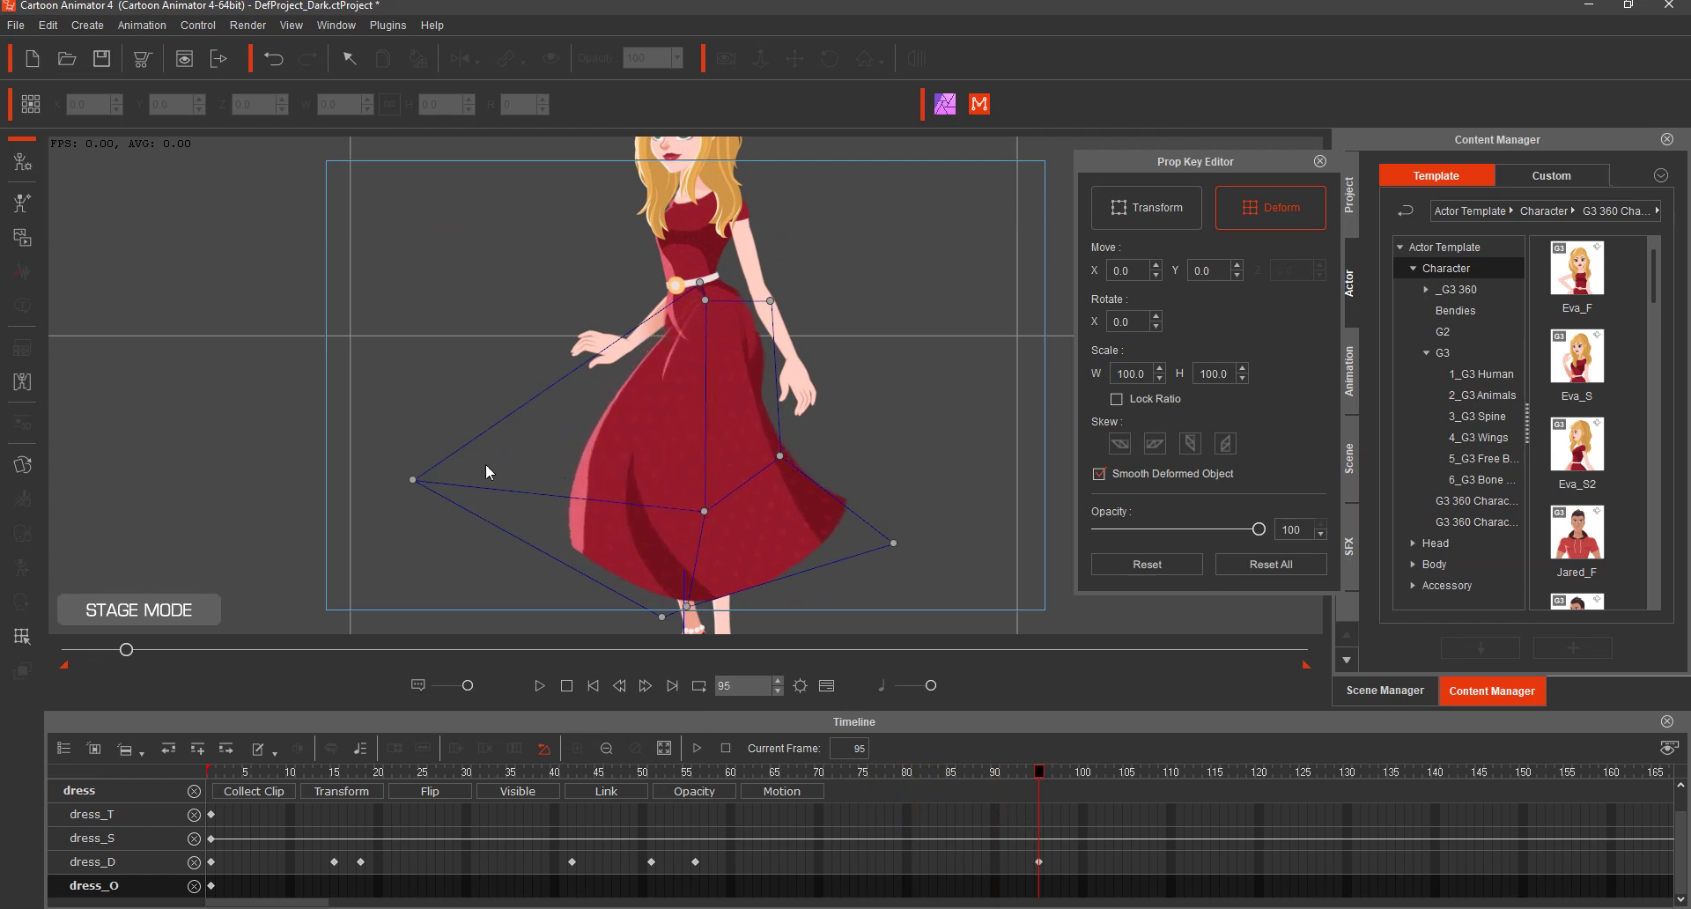
{"action": "left_click_drag", "start_coordinate": [413, 475], "coordinate": [536, 499]}
{"action": "left_click_drag", "start_coordinate": [704, 501], "coordinate": [693, 508]}
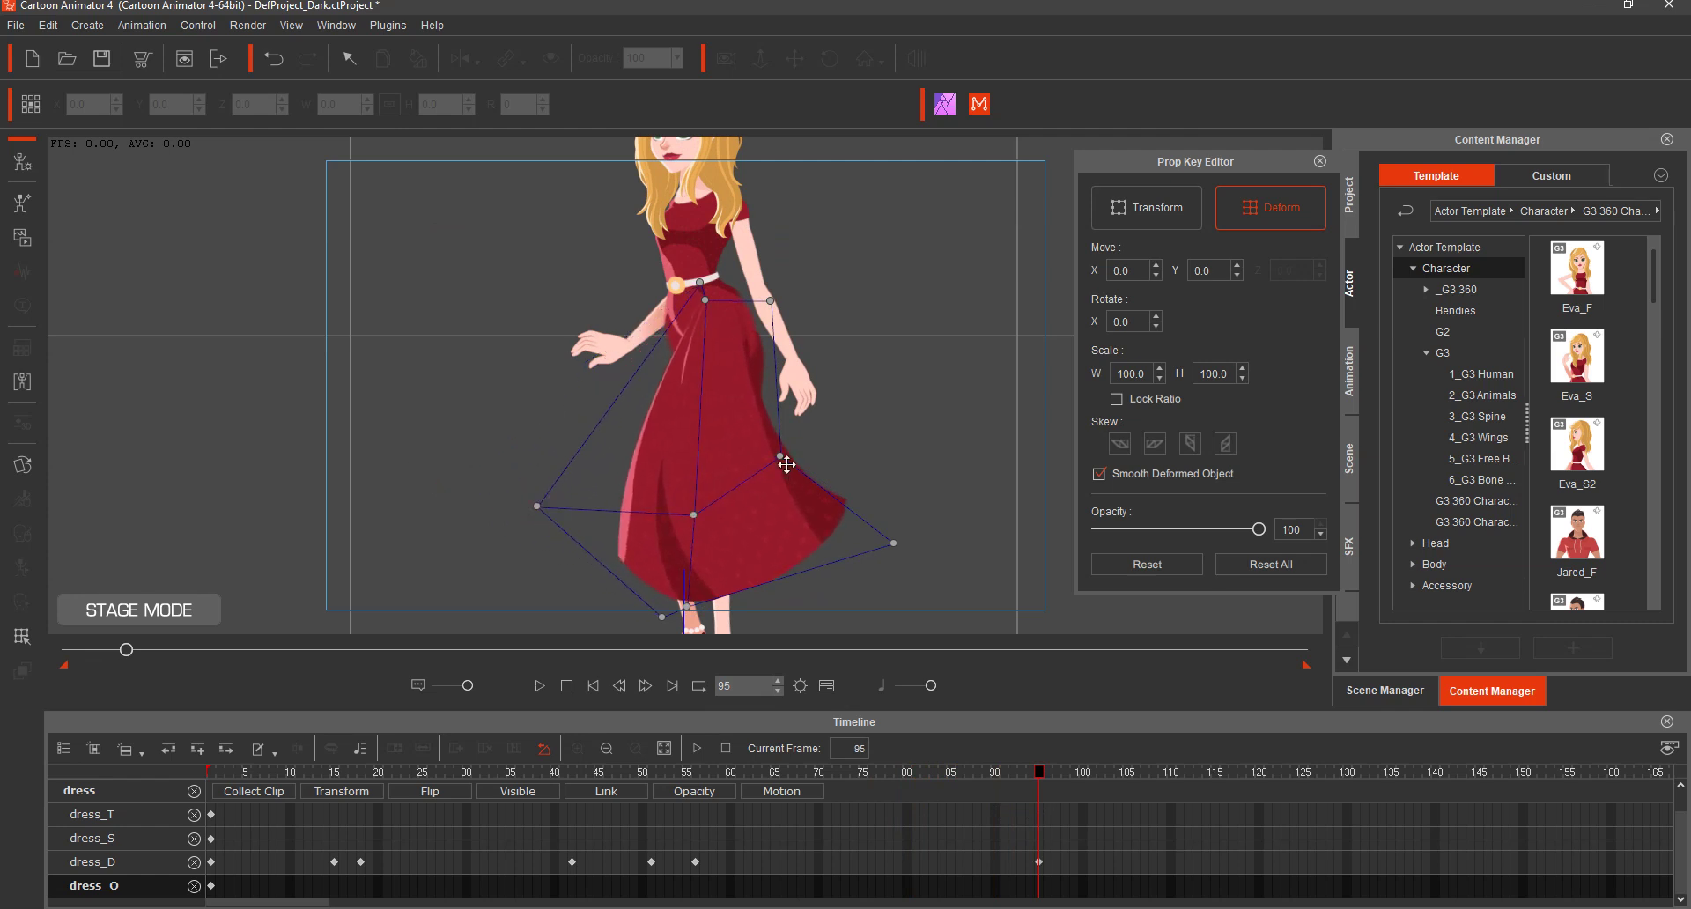
{"action": "left_click_drag", "start_coordinate": [899, 539], "coordinate": [844, 607]}
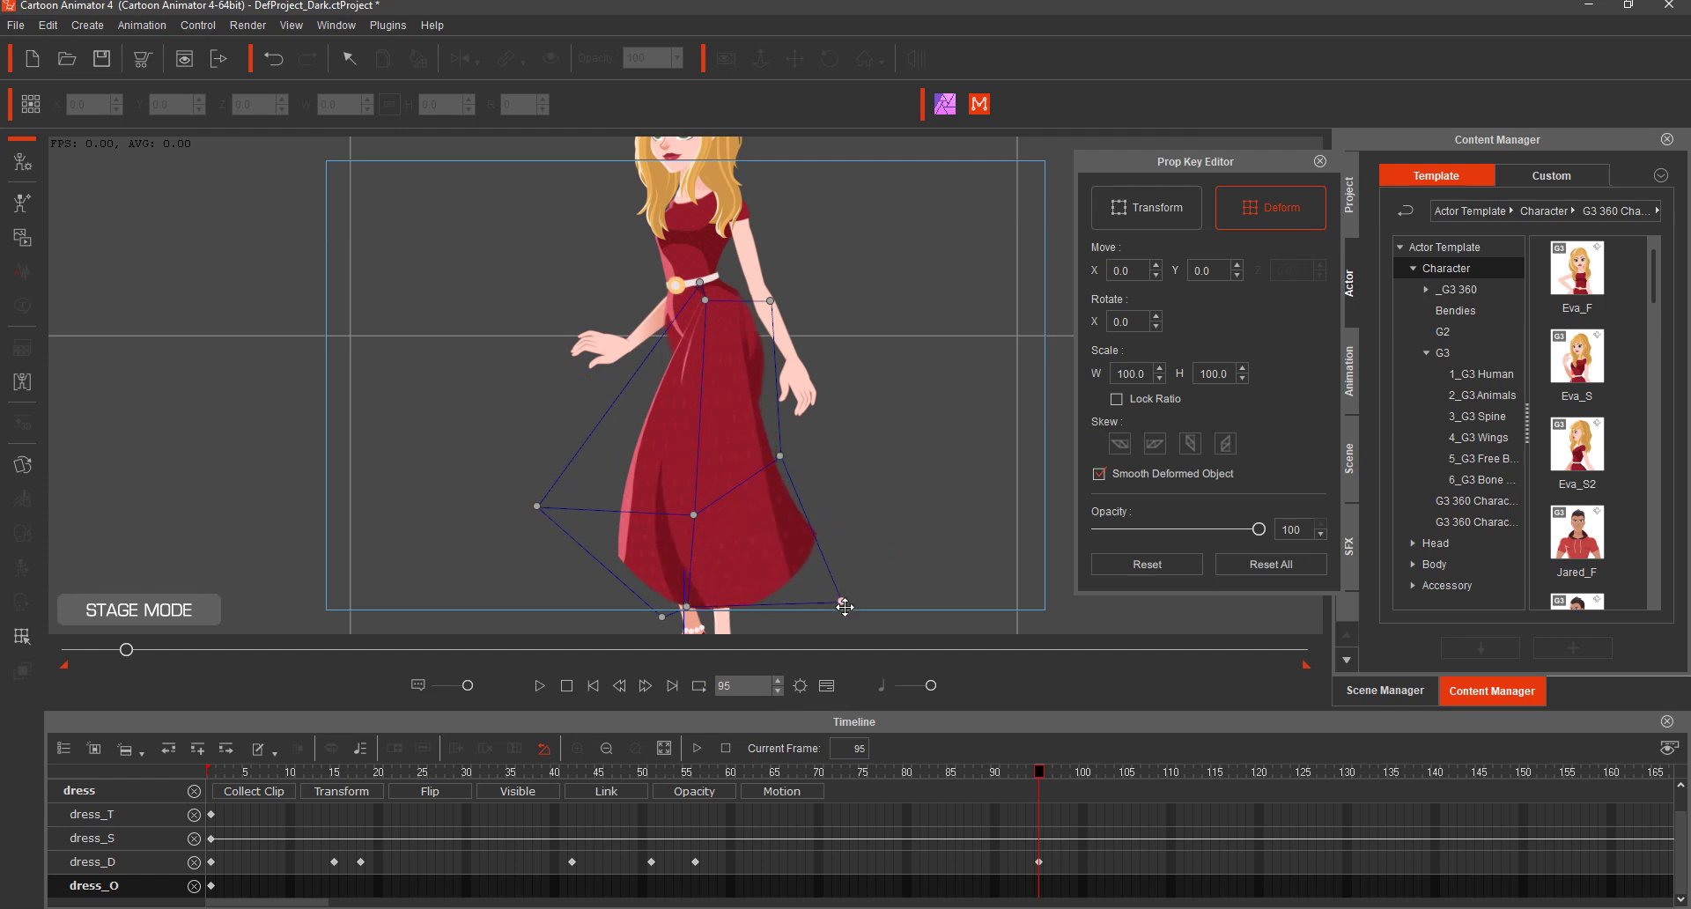
{"action": "left_click_drag", "start_coordinate": [663, 616], "coordinate": [613, 612]}
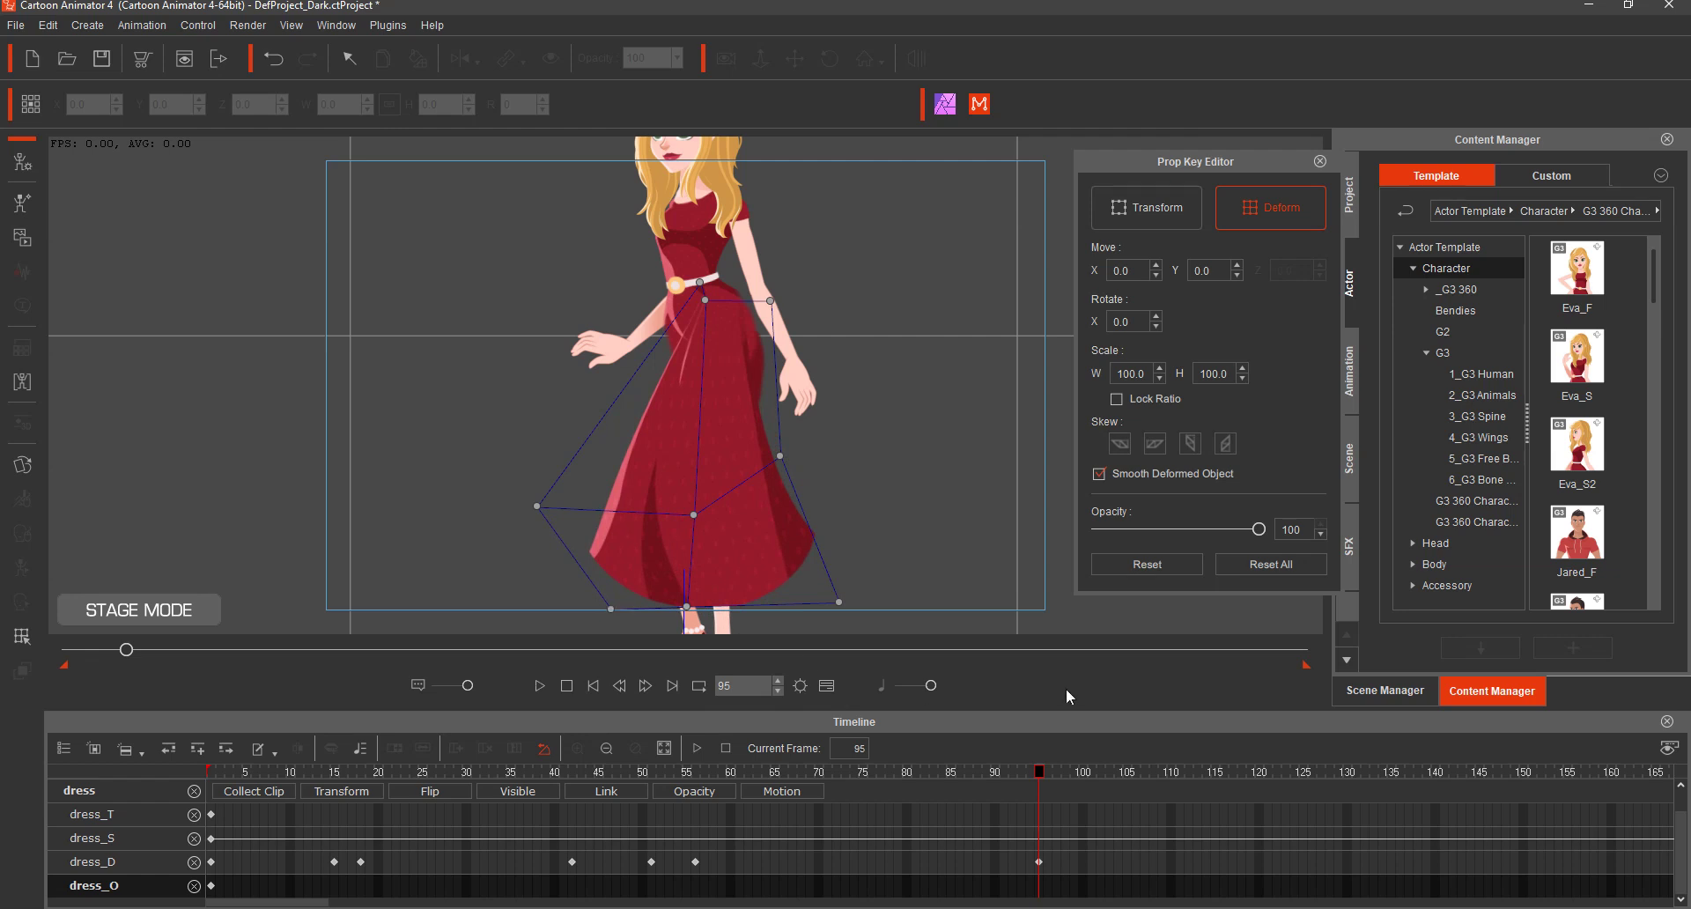
Pull the front of the dress forward to cover the leg at frames 90 and 82.
{"action": "left_click_drag", "start_coordinate": [1046, 775], "coordinate": [995, 783]}
{"action": "left_click_drag", "start_coordinate": [708, 521], "coordinate": [531, 534]}
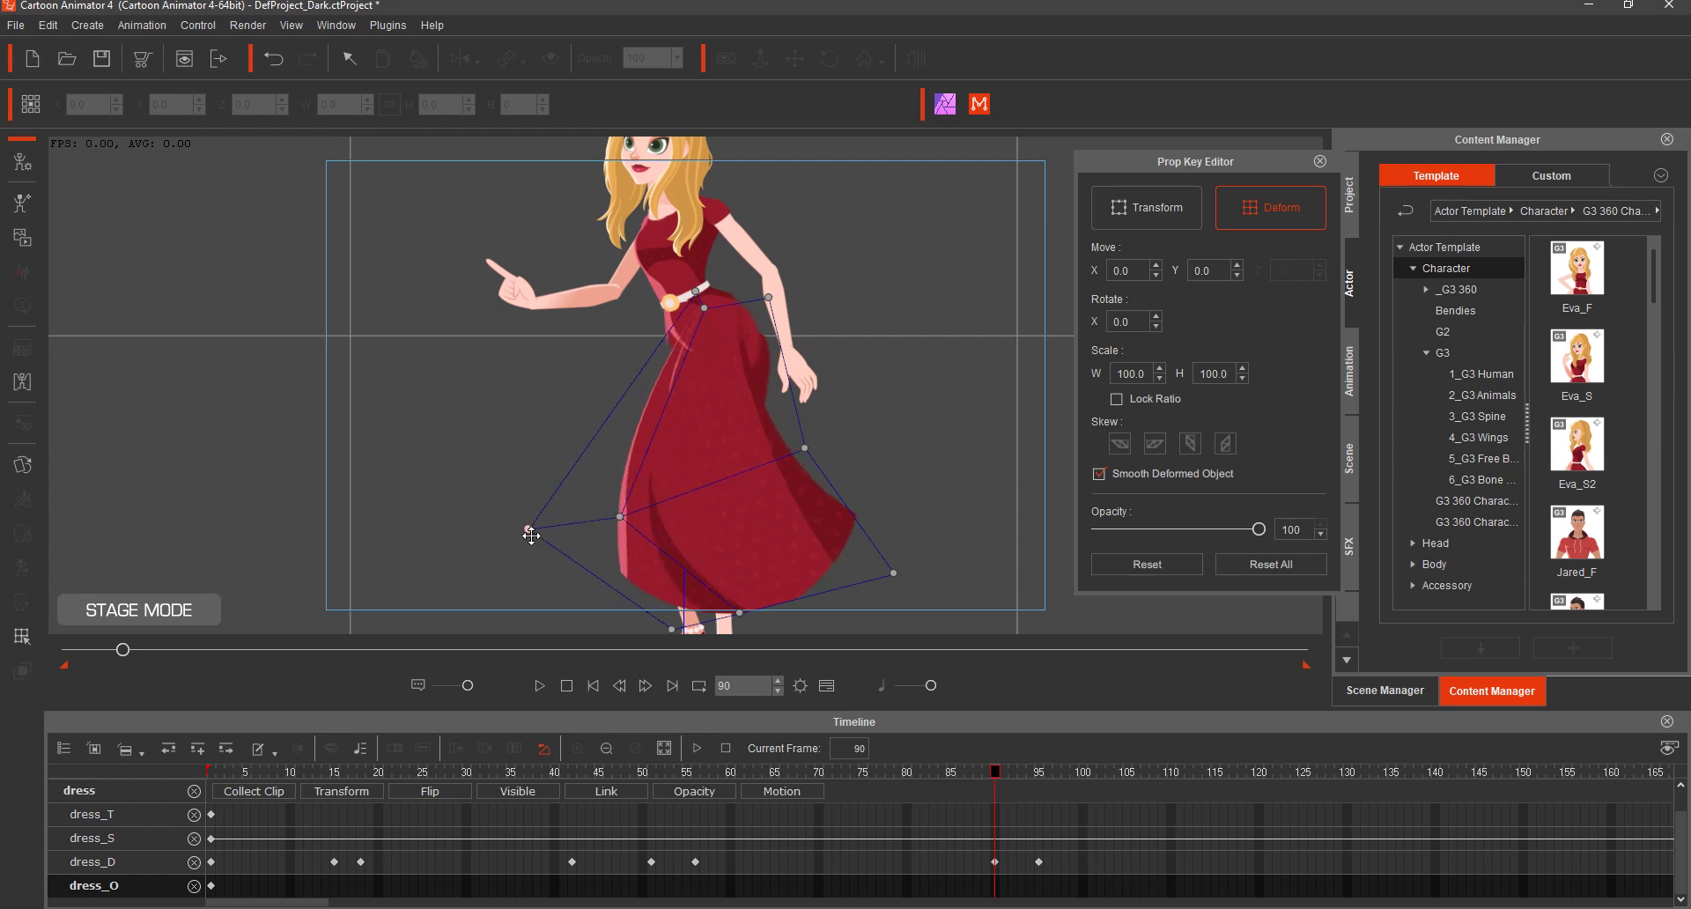
{"action": "left_click_drag", "start_coordinate": [1057, 771], "coordinate": [924, 775]}
{"action": "left_click_drag", "start_coordinate": [636, 540], "coordinate": [587, 525]}
Reset the dress's deformation at frame 105.
{"action": "left_click_drag", "start_coordinate": [926, 773], "coordinate": [1125, 798]}
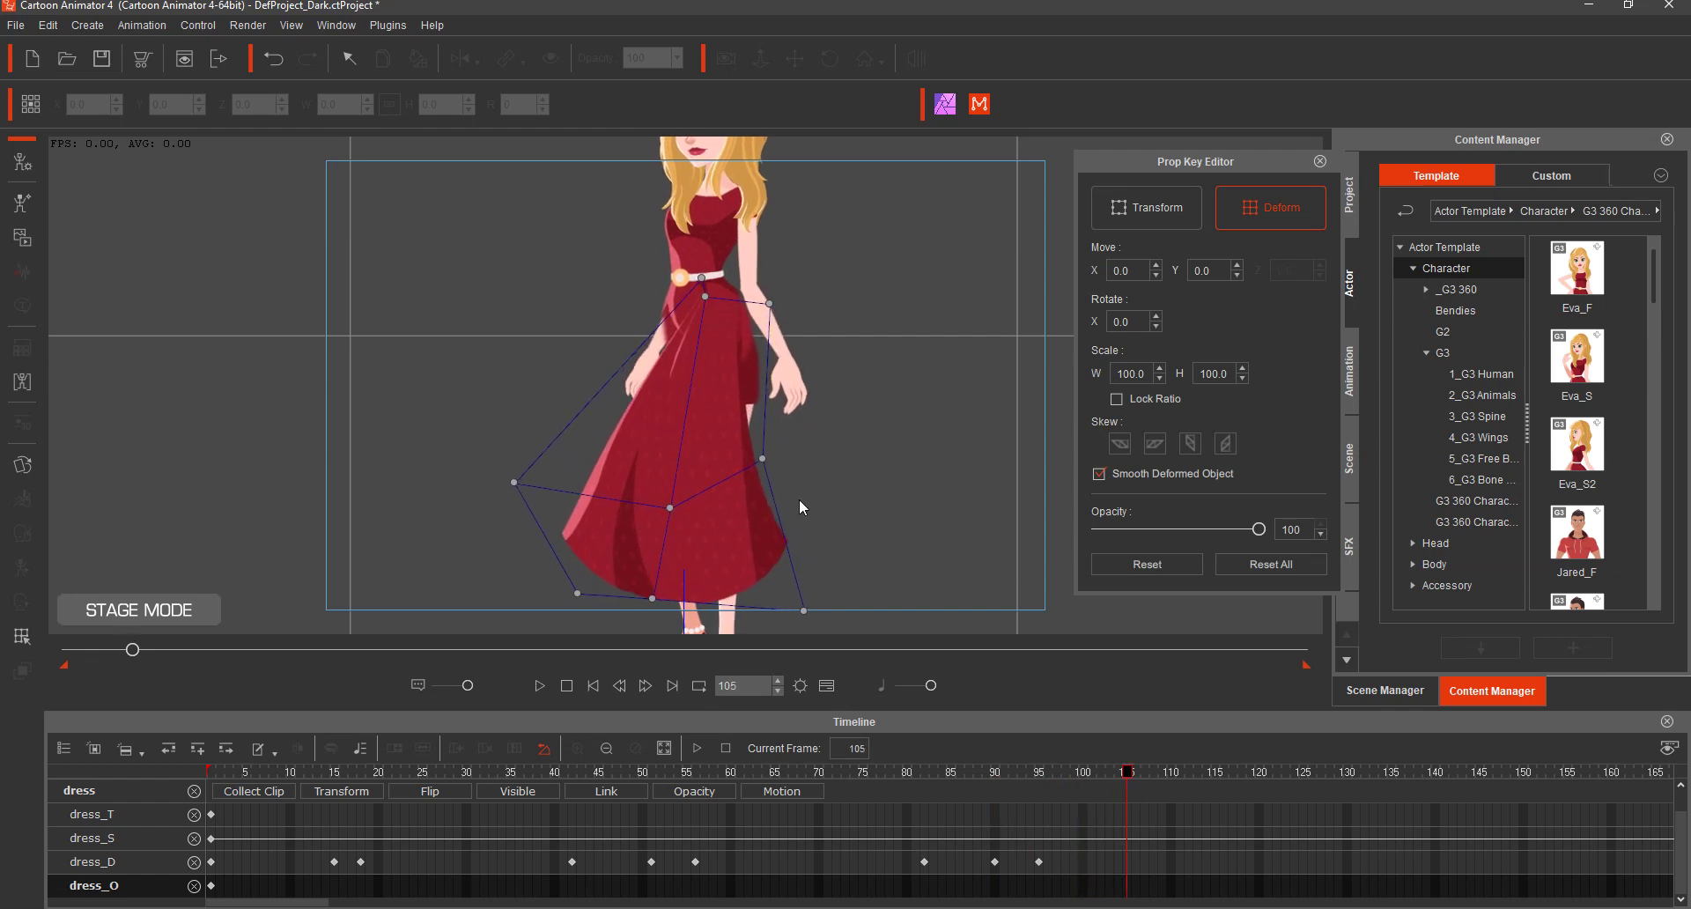
{"action": "left_click_drag", "start_coordinate": [767, 308], "coordinate": [651, 317]}
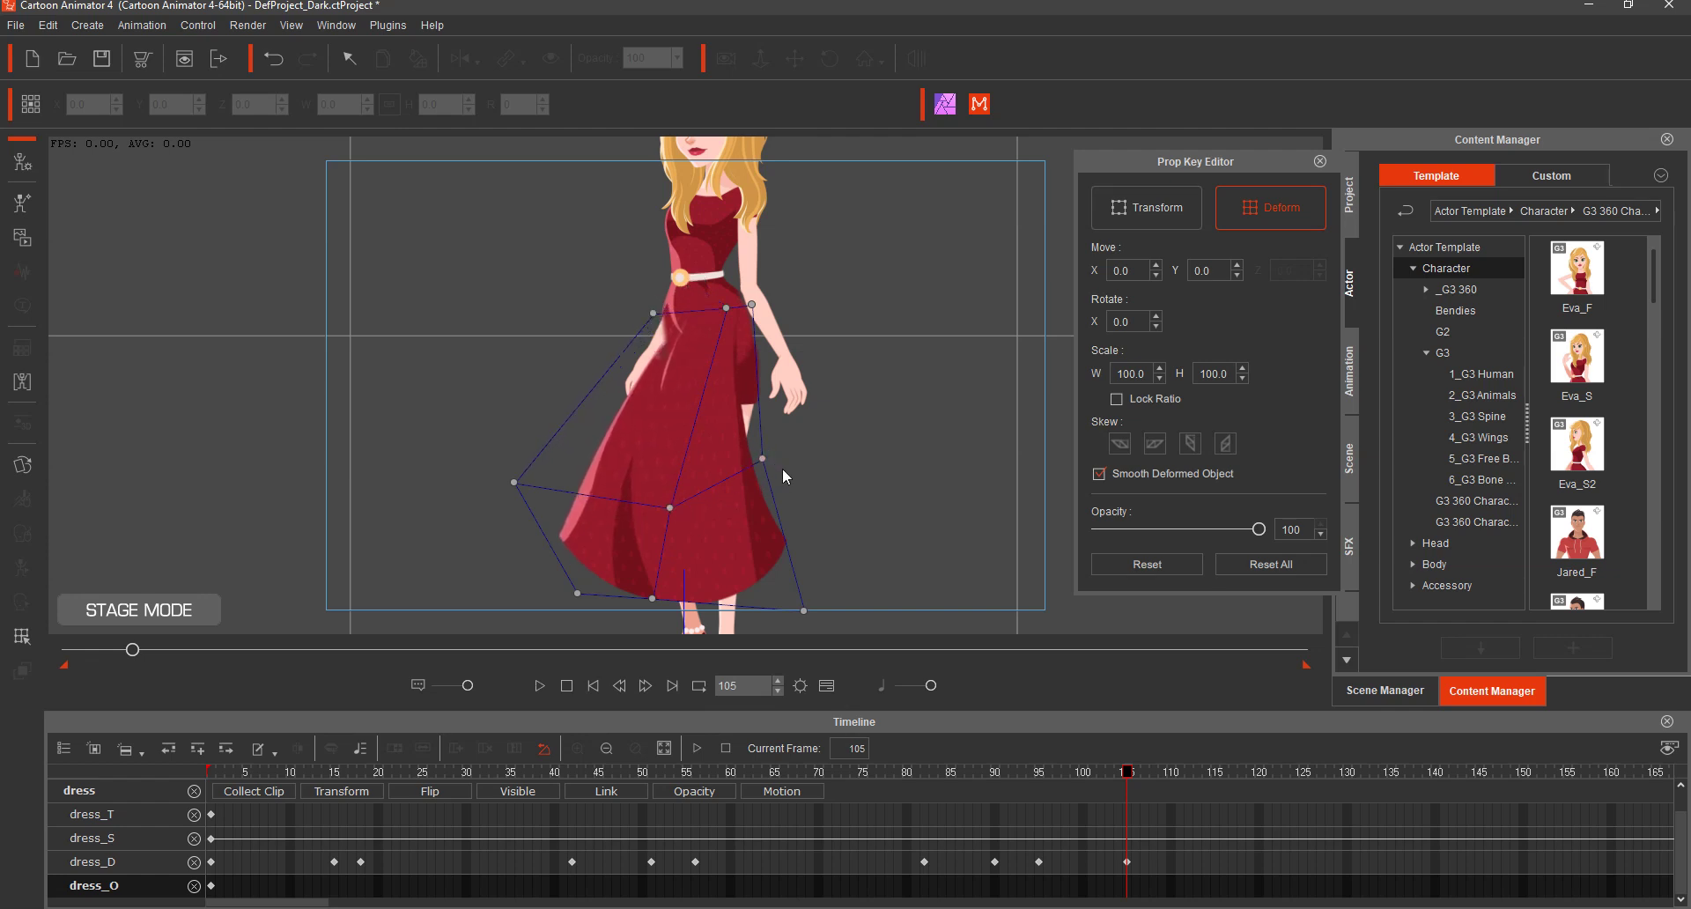
{"action": "left_click", "coordinate": [1141, 564]}
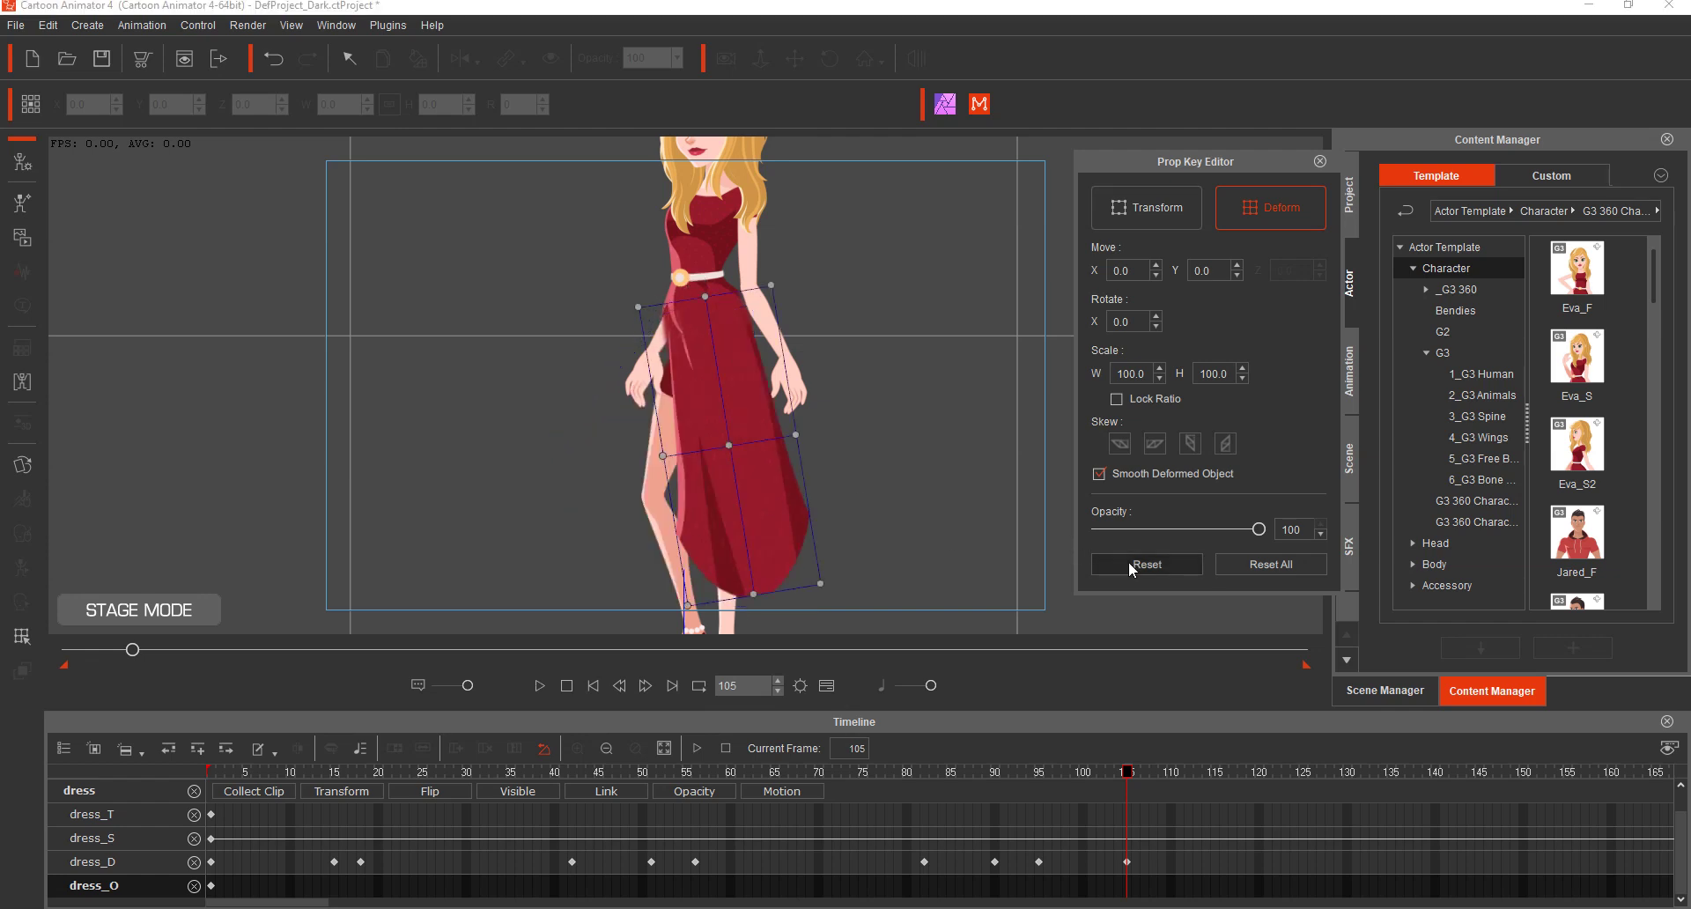
Reshape the dress at frame 105 so it hangs evenly over both legs, with its front hem widened and waist corners adjusted.
{"action": "left_click_drag", "start_coordinate": [643, 306], "coordinate": [652, 301]}
{"action": "left_click_drag", "start_coordinate": [664, 455], "coordinate": [589, 452]}
{"action": "left_click_drag", "start_coordinate": [729, 445], "coordinate": [685, 477]}
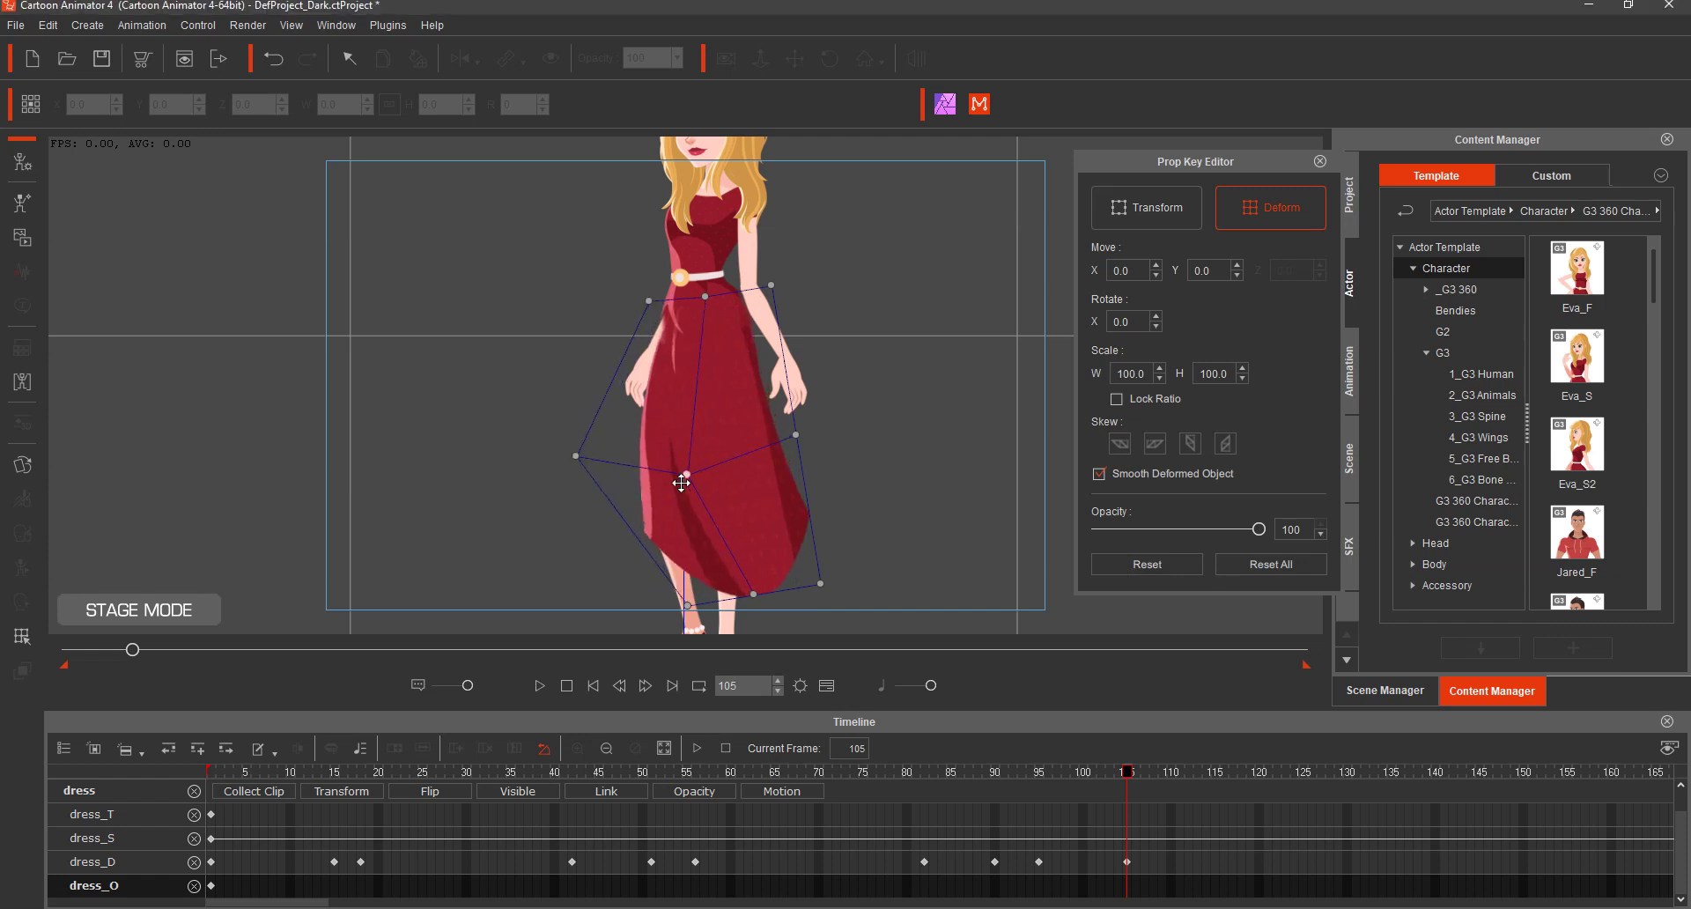
{"action": "left_click_drag", "start_coordinate": [687, 607], "coordinate": [625, 615]}
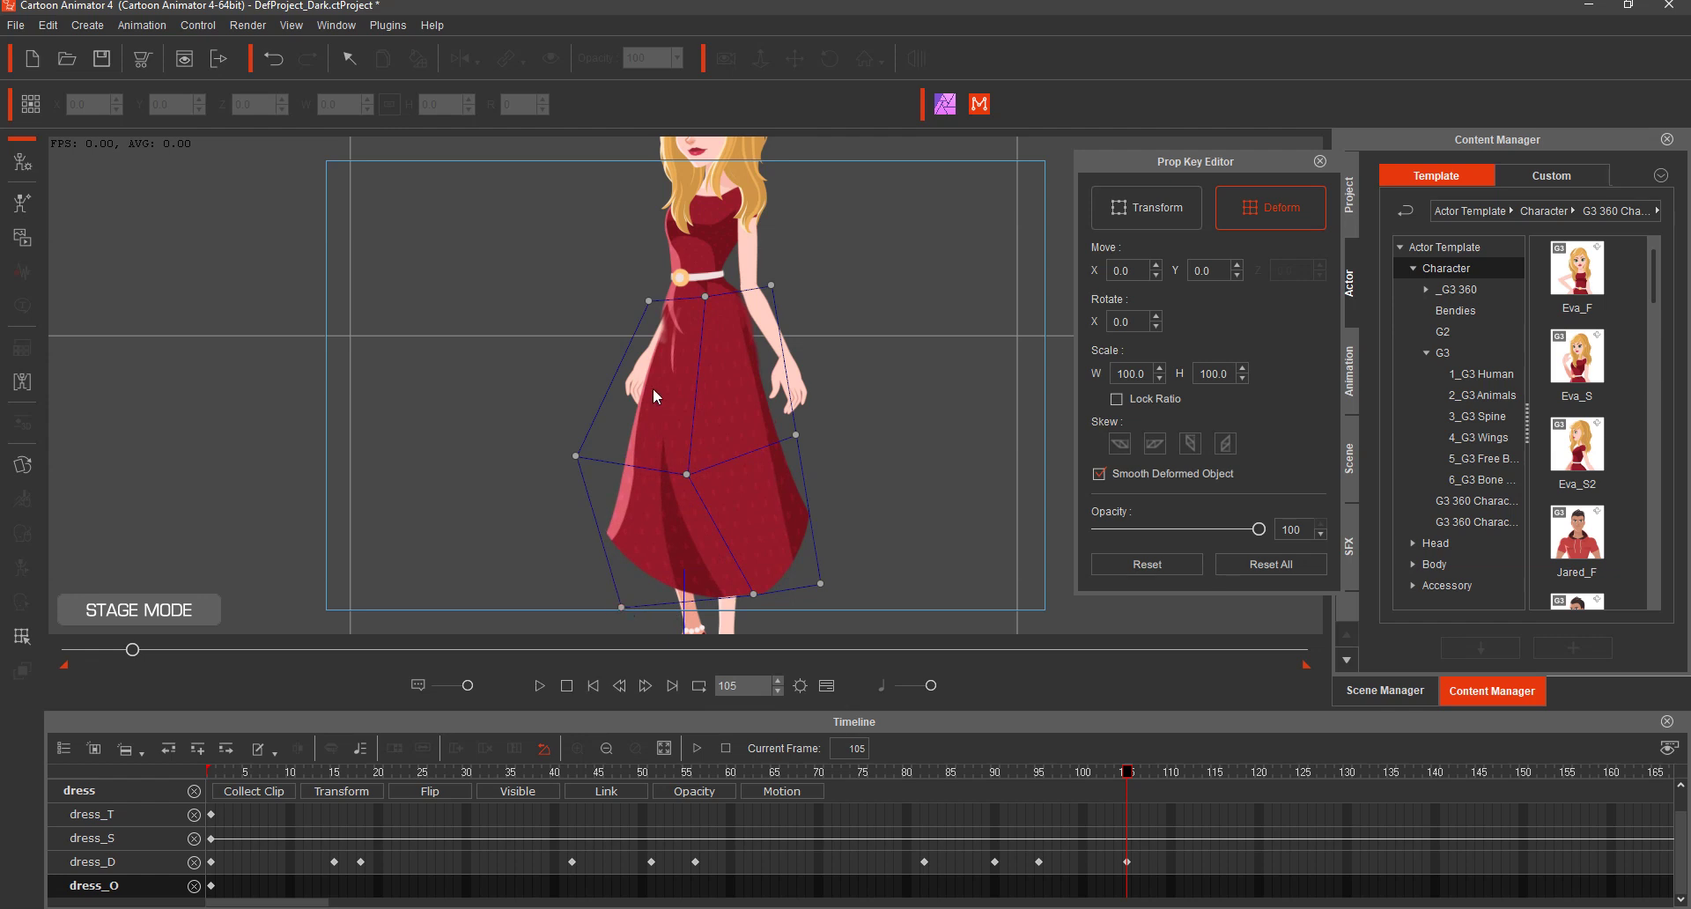
{"action": "left_click_drag", "start_coordinate": [573, 453], "coordinate": [629, 465]}
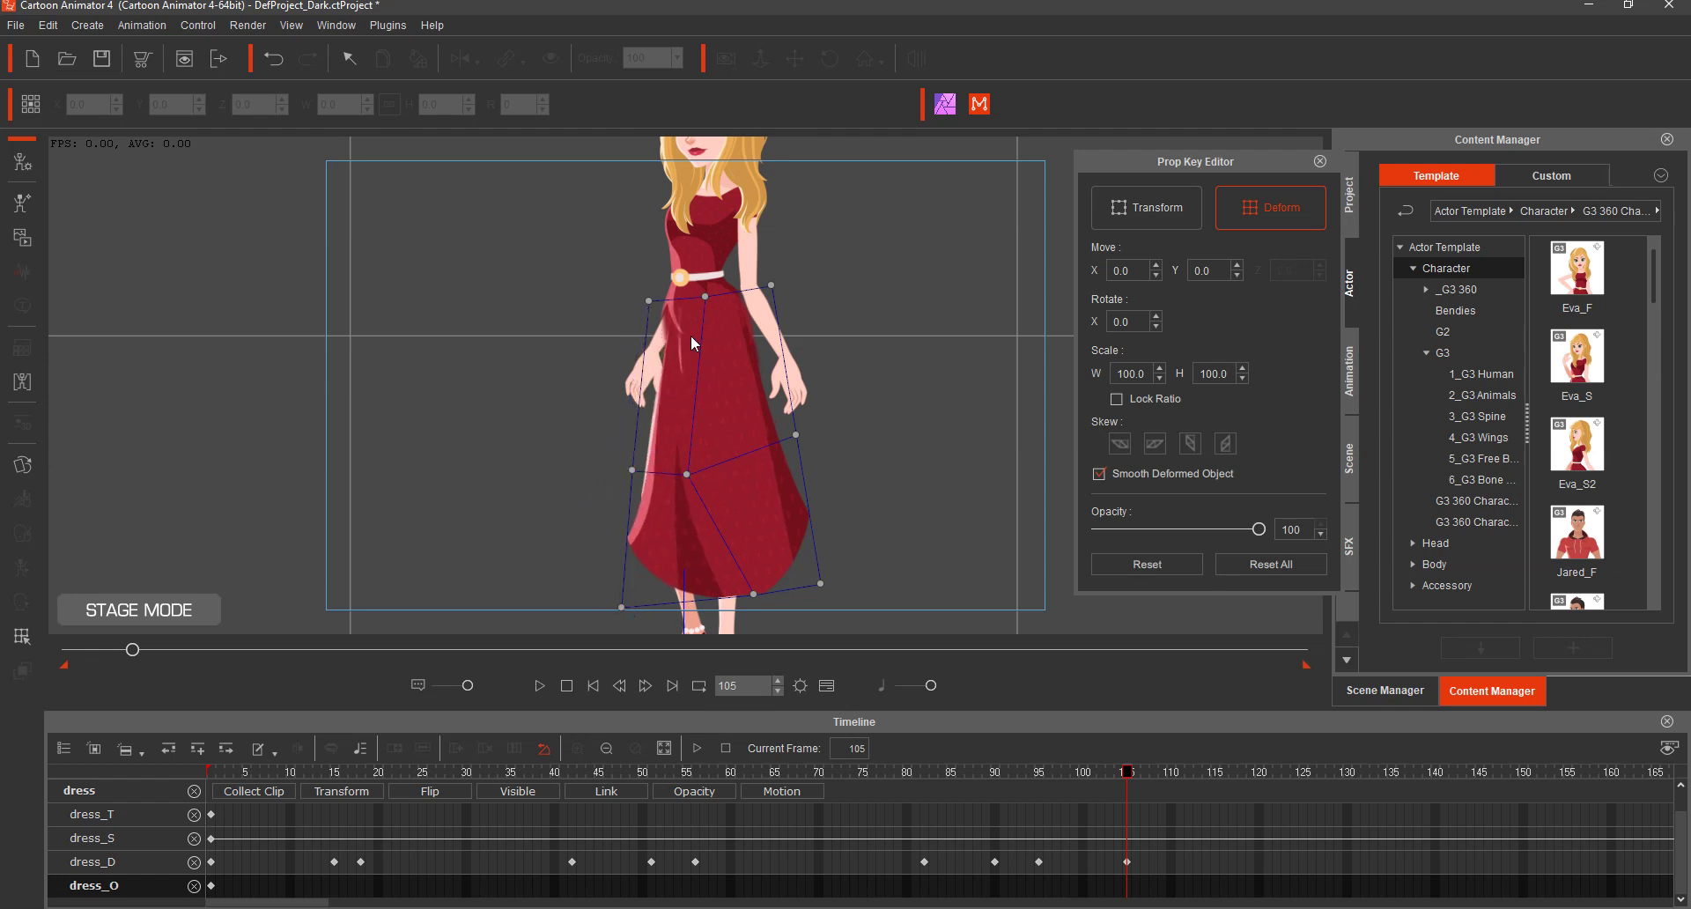
{"action": "left_click_drag", "start_coordinate": [775, 285], "coordinate": [771, 297]}
{"action": "left_click_drag", "start_coordinate": [753, 593], "coordinate": [684, 610]}
Play the animation from frame 1 to review the dress's movement, then stop playback.
{"action": "left_click_drag", "start_coordinate": [1134, 775], "coordinate": [127, 759]}
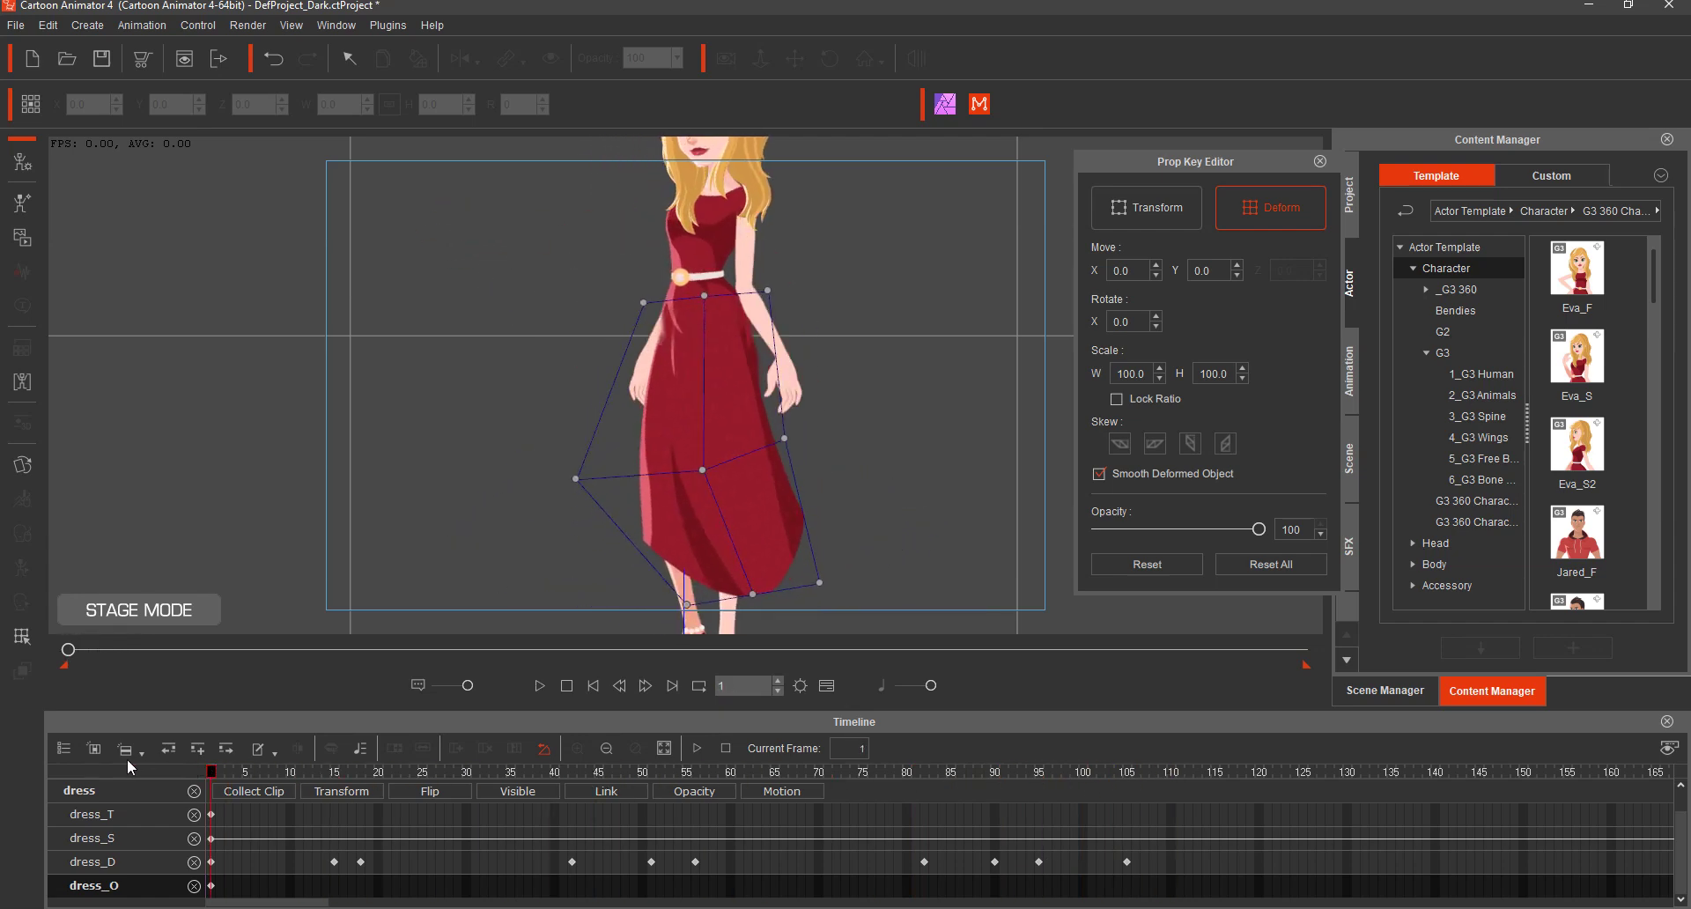
{"action": "left_click", "coordinate": [534, 689]}
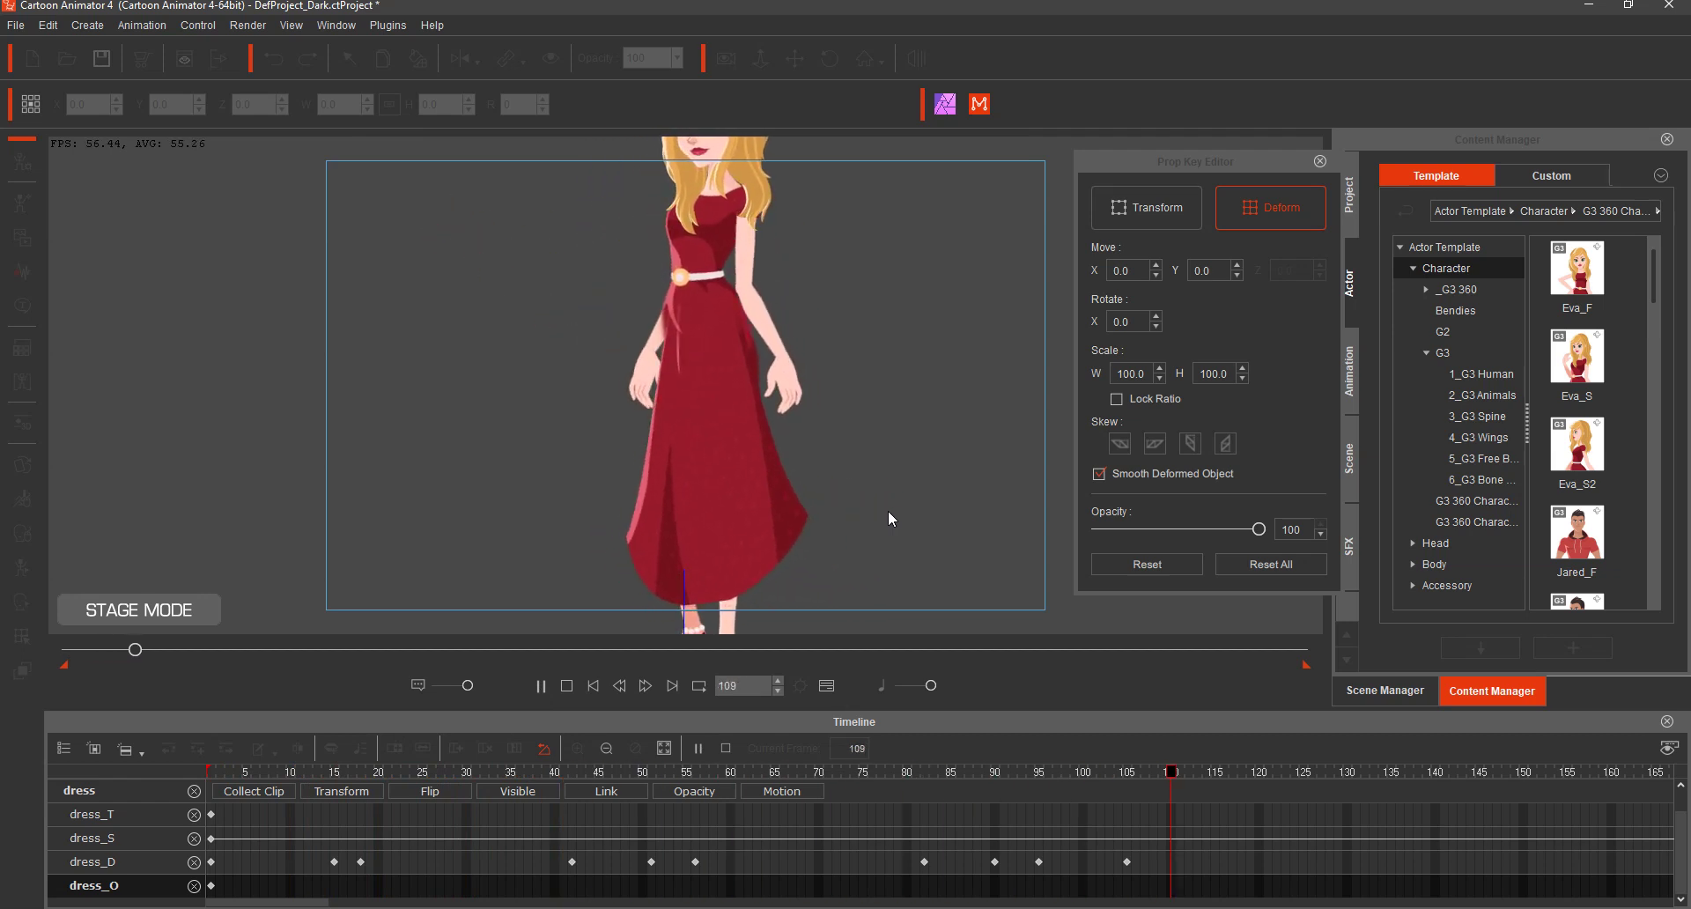
{"action": "left_click", "coordinate": [566, 686]}
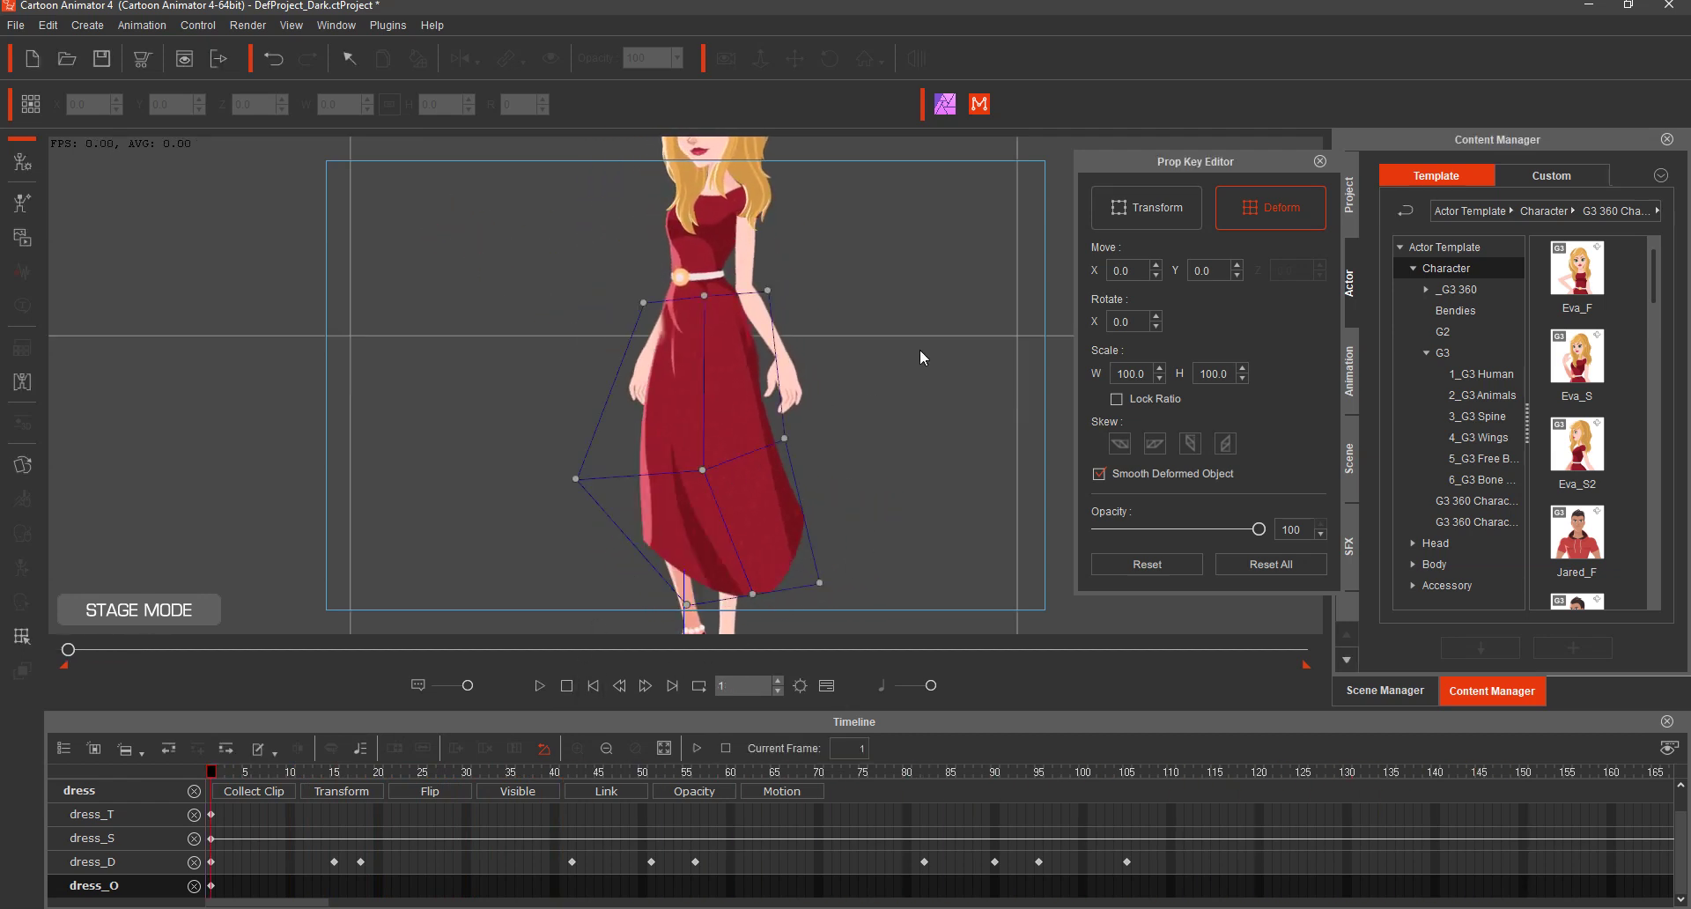